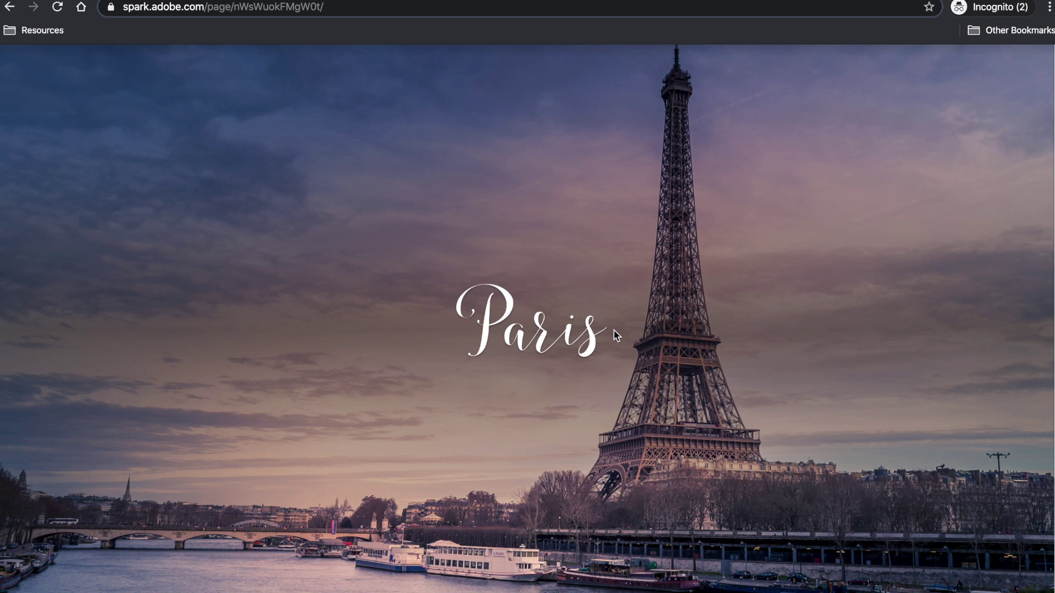
Look through the Paris example page's title cover, photo grid, Location section and embedded video.
{"action": "scroll", "coordinate": [616, 334], "scroll_direction": "down", "scroll_amount": 6}
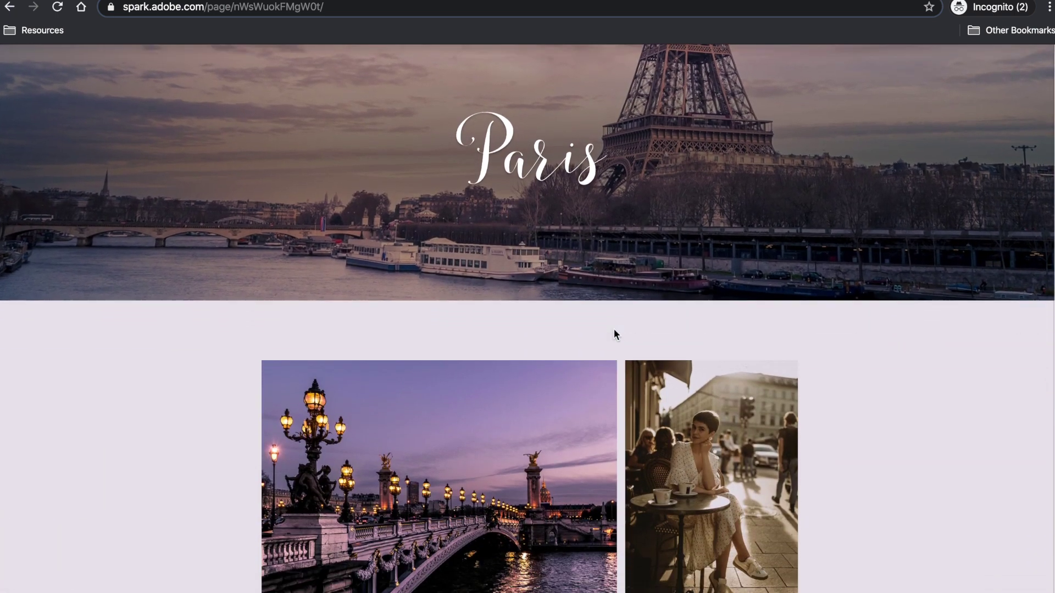
{"action": "scroll", "coordinate": [613, 329], "scroll_direction": "down", "scroll_amount": 5}
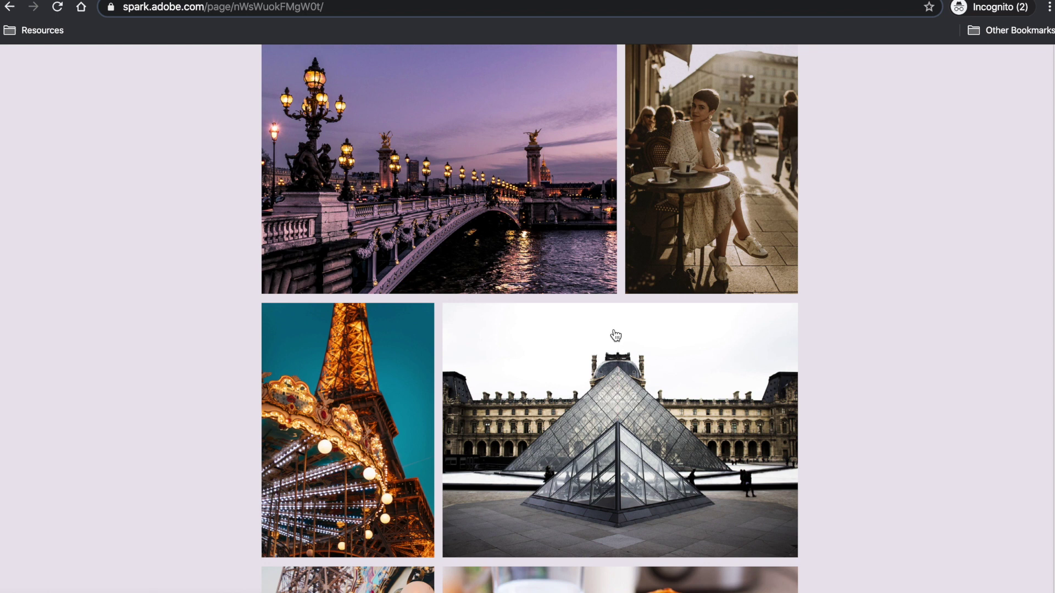
{"action": "scroll", "coordinate": [615, 335], "scroll_direction": "down", "scroll_amount": 4}
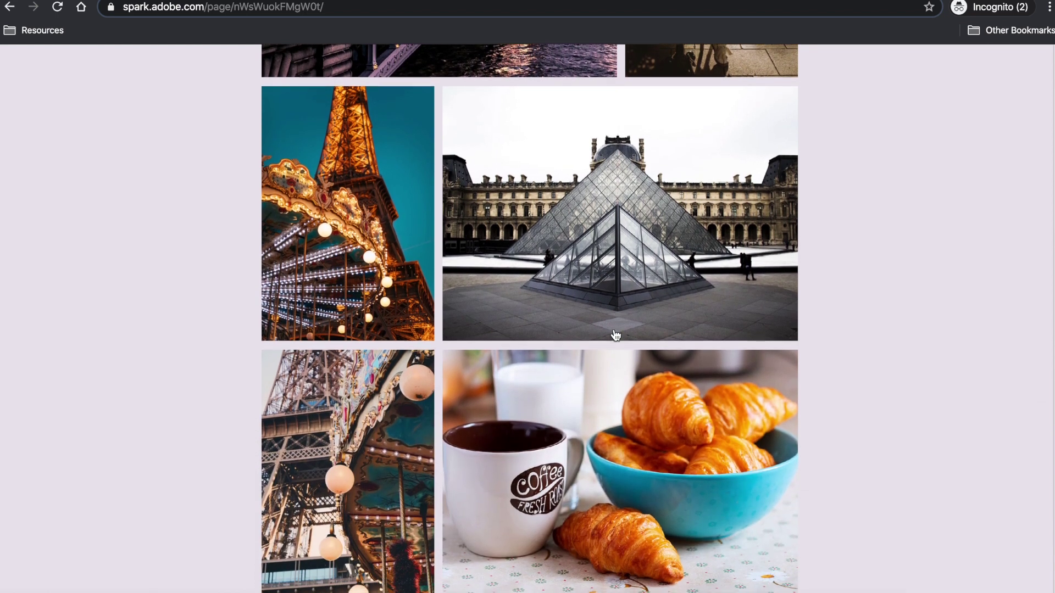
{"action": "scroll", "coordinate": [615, 335], "scroll_direction": "down", "scroll_amount": 3}
{"action": "scroll", "coordinate": [615, 335], "scroll_direction": "down", "scroll_amount": 1}
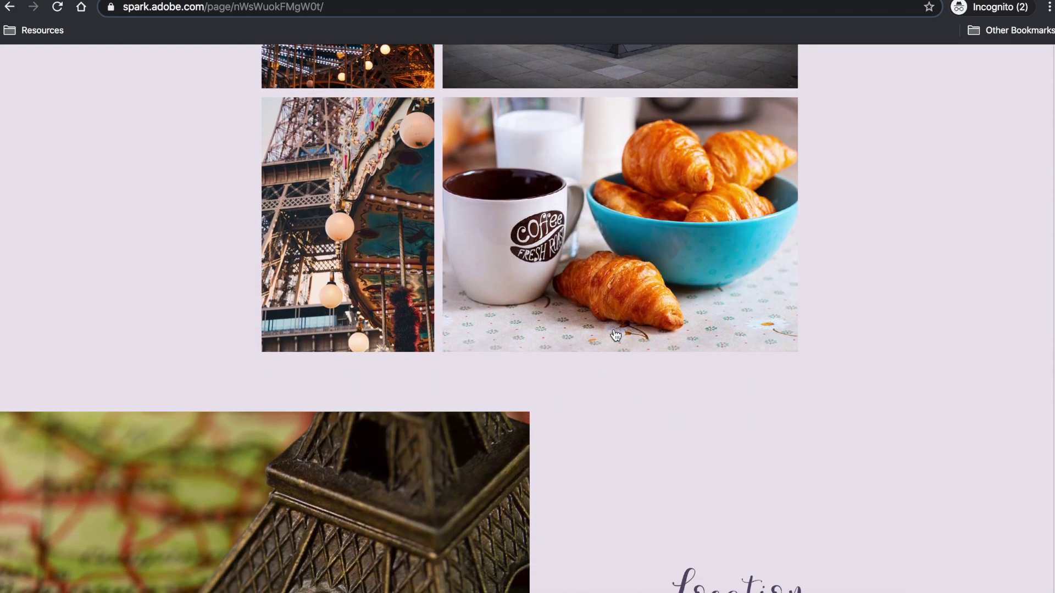
{"action": "scroll", "coordinate": [615, 335], "scroll_direction": "down", "scroll_amount": 4}
{"action": "scroll", "coordinate": [616, 335], "scroll_direction": "down", "scroll_amount": 4}
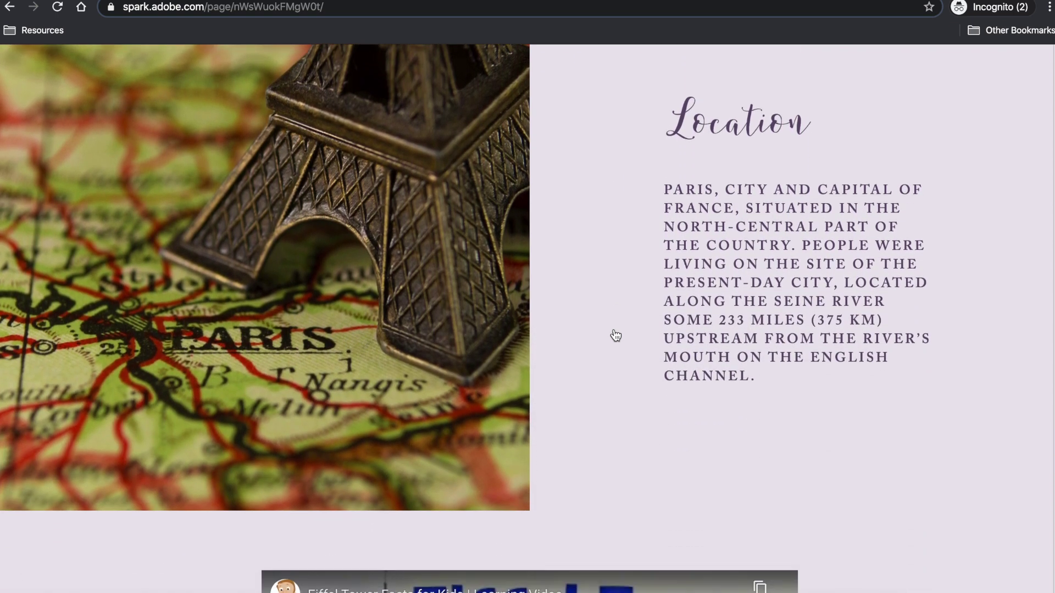
{"action": "scroll", "coordinate": [615, 335], "scroll_direction": "down", "scroll_amount": 4}
{"action": "scroll", "coordinate": [615, 335], "scroll_direction": "down", "scroll_amount": 5}
{"action": "scroll", "coordinate": [615, 336], "scroll_direction": "down", "scroll_amount": 4}
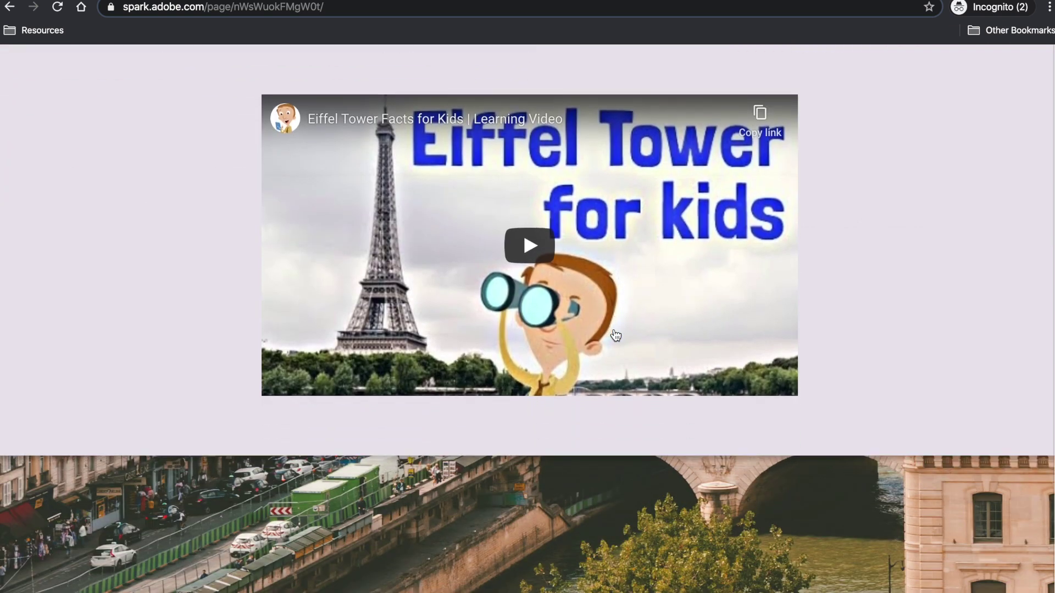
Examine the full-screen photos and their captions in the glideshow of the Paris example page.
{"action": "scroll", "coordinate": [615, 335], "scroll_direction": "down", "scroll_amount": 8}
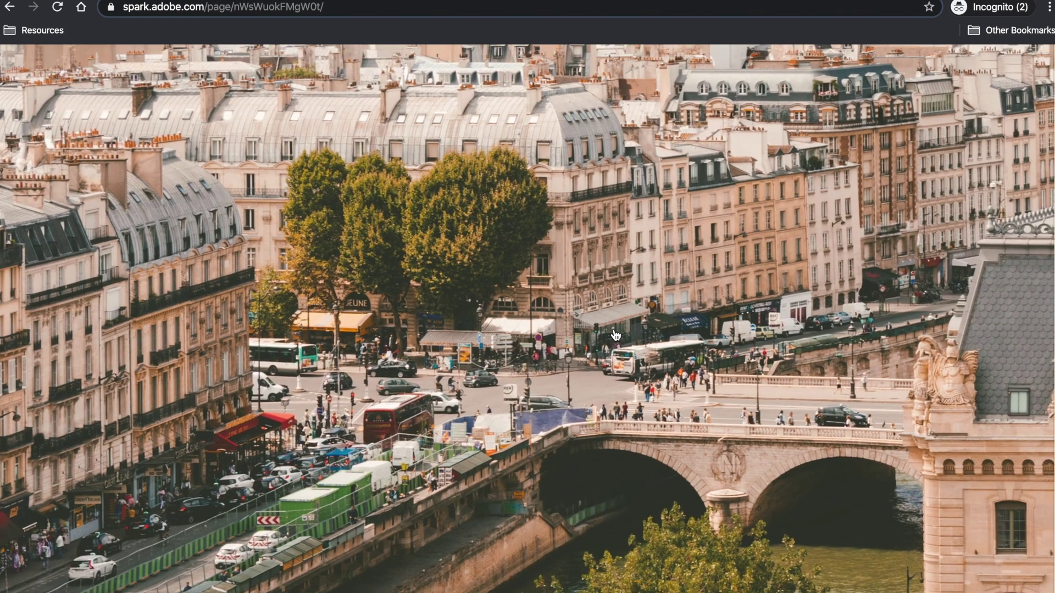
{"action": "scroll", "coordinate": [615, 335], "scroll_direction": "down", "scroll_amount": 1}
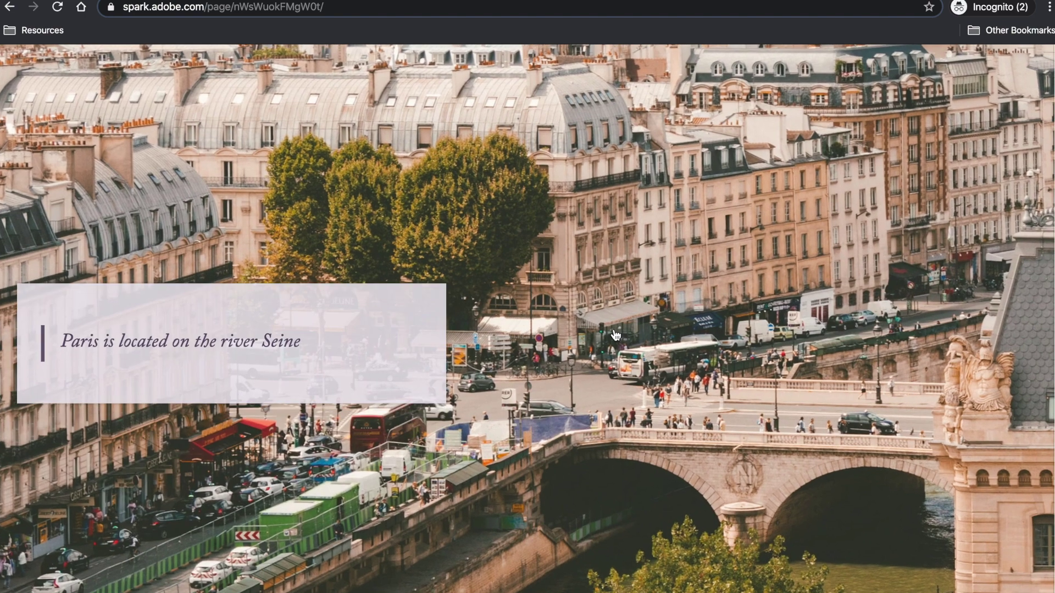
{"action": "scroll", "coordinate": [615, 335], "scroll_direction": "down", "scroll_amount": 4}
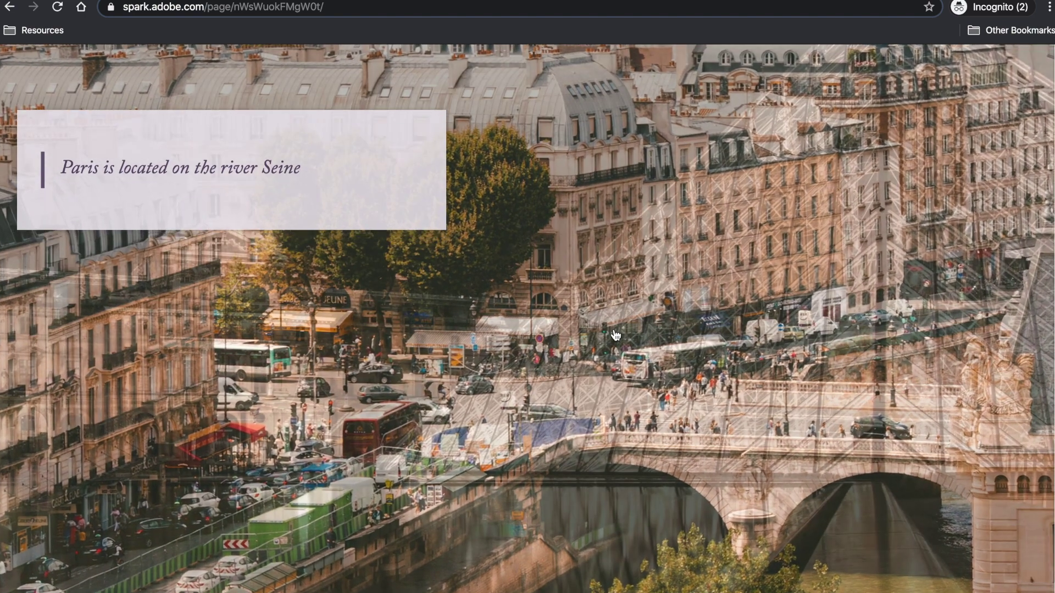
{"action": "scroll", "coordinate": [615, 335], "scroll_direction": "down", "scroll_amount": 10}
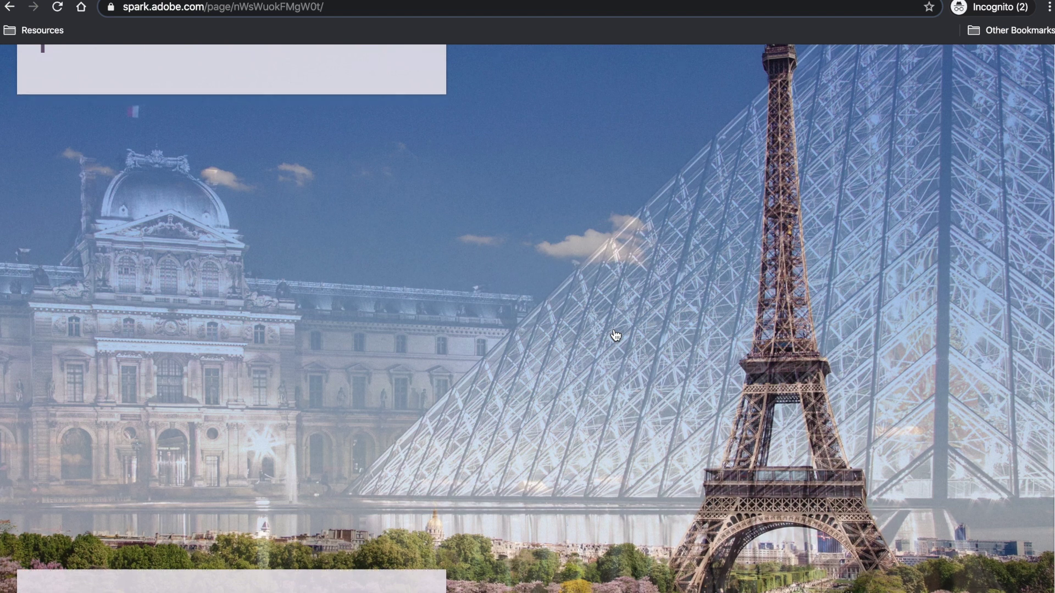
{"action": "scroll", "coordinate": [616, 335], "scroll_direction": "down", "scroll_amount": 6}
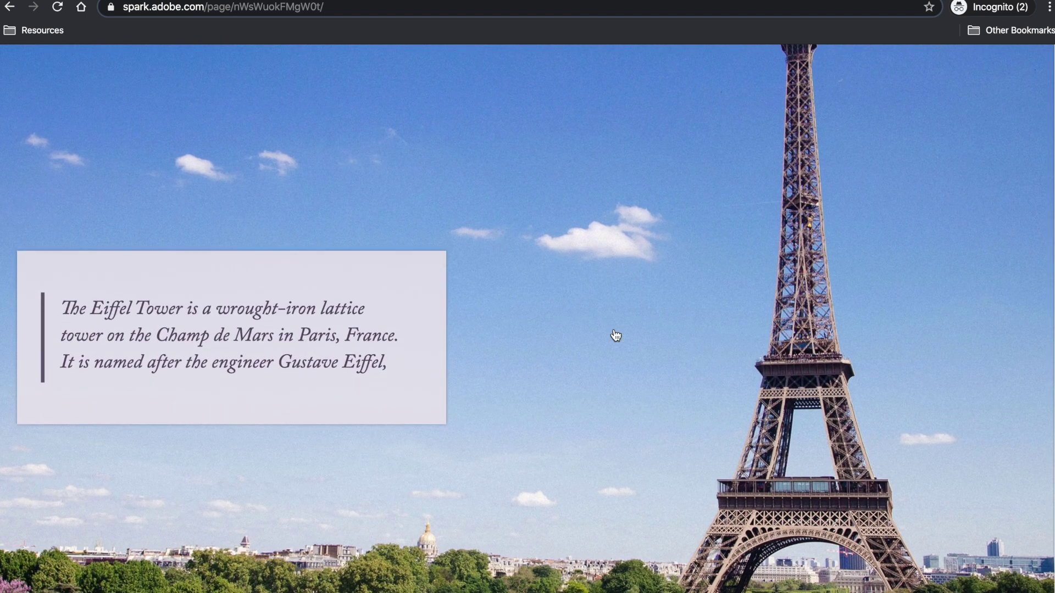
{"action": "scroll", "coordinate": [615, 335], "scroll_direction": "down", "scroll_amount": 8}
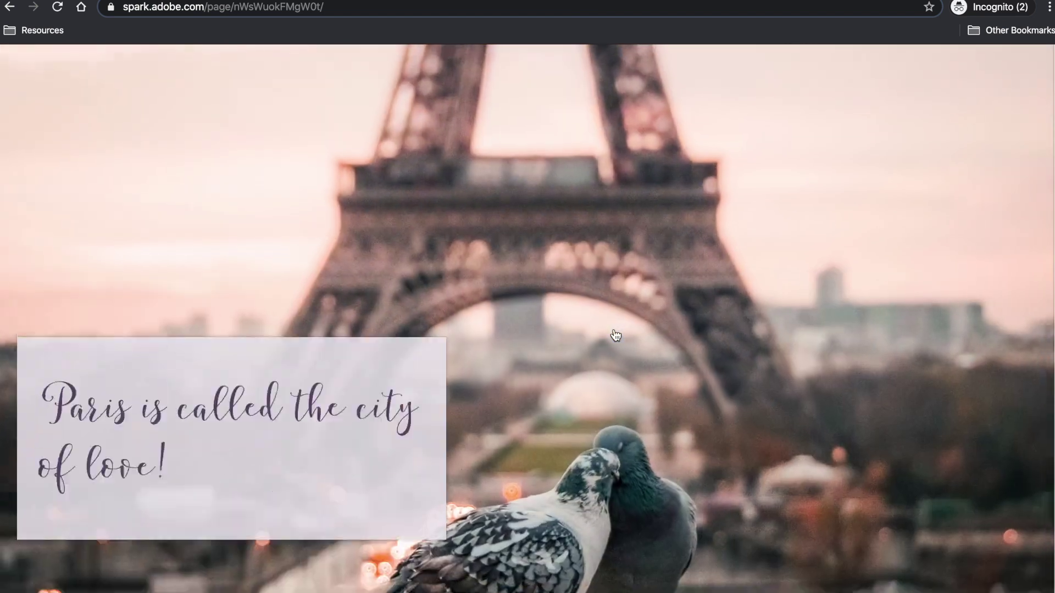
{"action": "scroll", "coordinate": [616, 335], "scroll_direction": "down", "scroll_amount": 3}
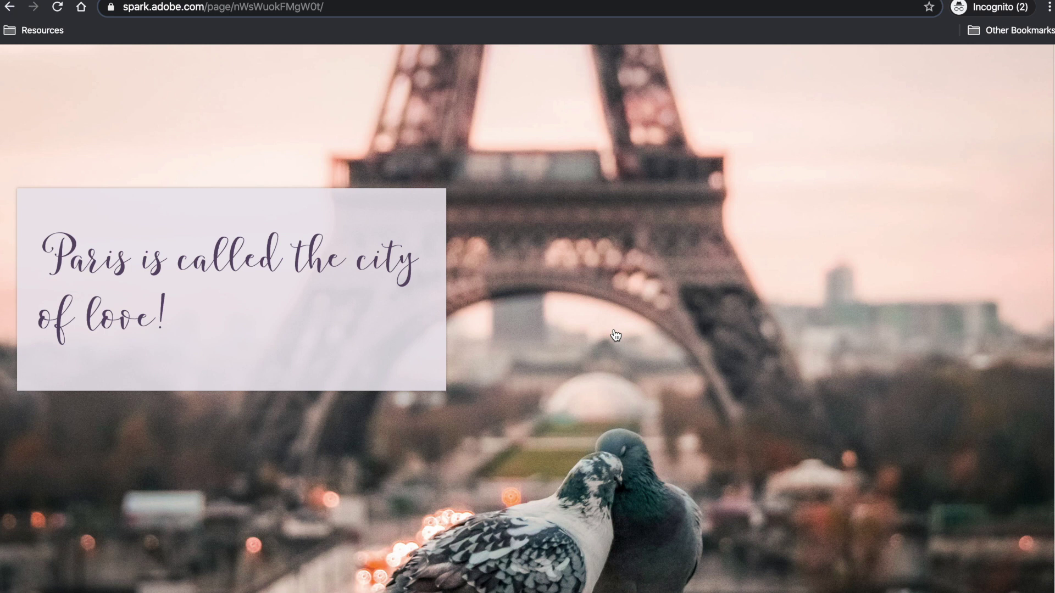
{"action": "scroll", "coordinate": [607, 337], "scroll_direction": "up", "scroll_amount": 1}
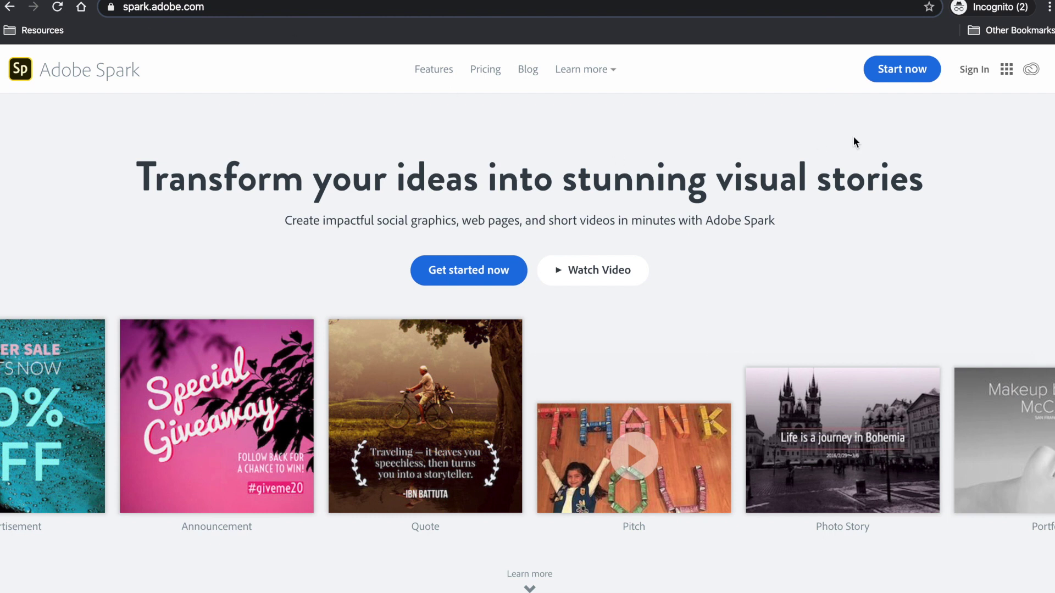
Sign in to Adobe Spark with Google and create a new web page project.
{"action": "left_click", "coordinate": [893, 83]}
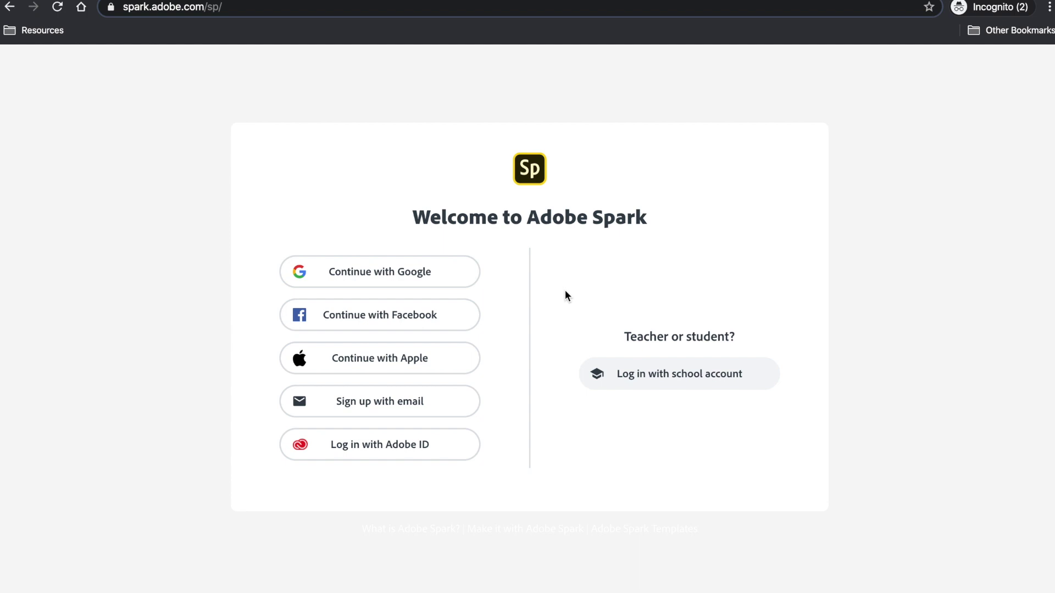
{"action": "left_click", "coordinate": [448, 270]}
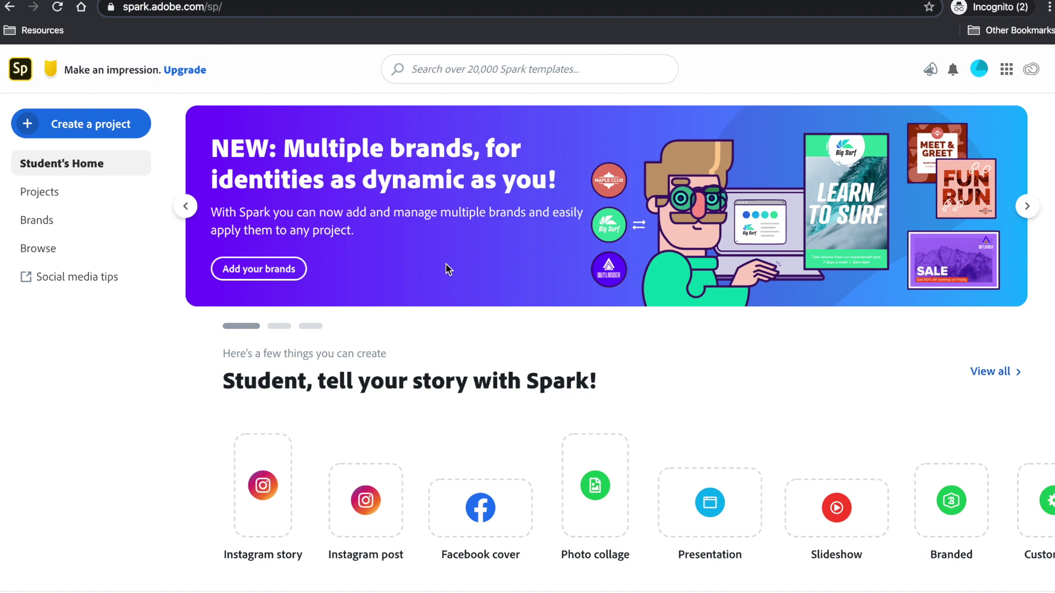
{"action": "left_click", "coordinate": [99, 125]}
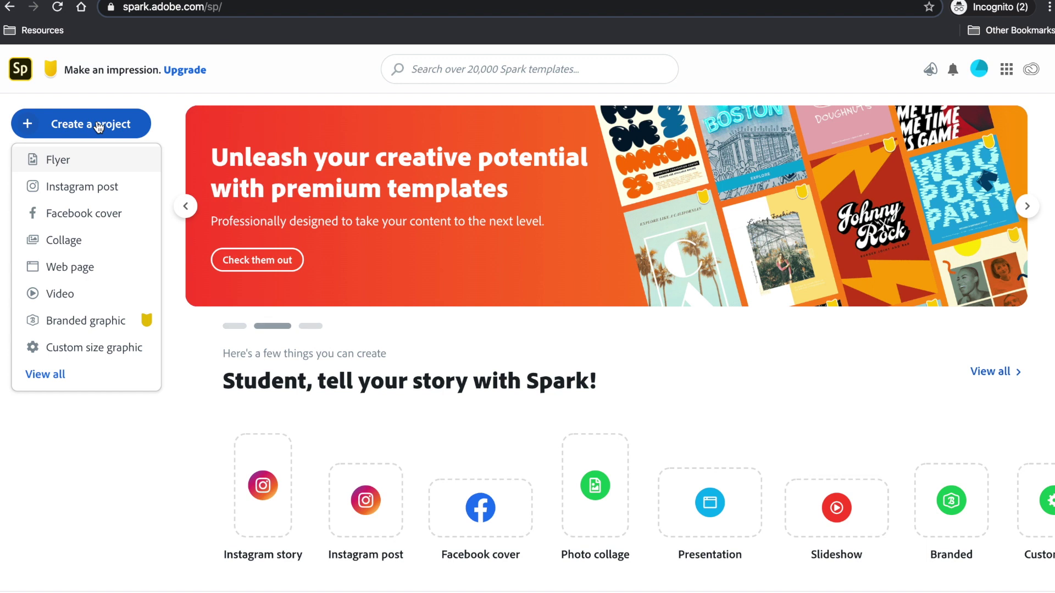
{"action": "left_click", "coordinate": [90, 269]}
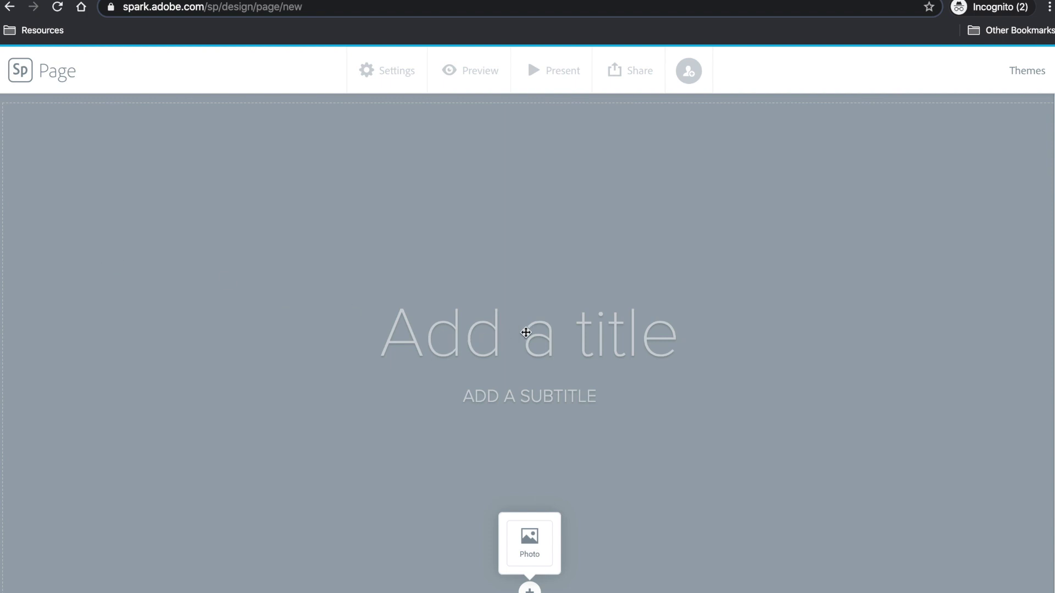
Title the page "Galapagos Tortoise".
{"action": "left_click", "coordinate": [507, 333]}
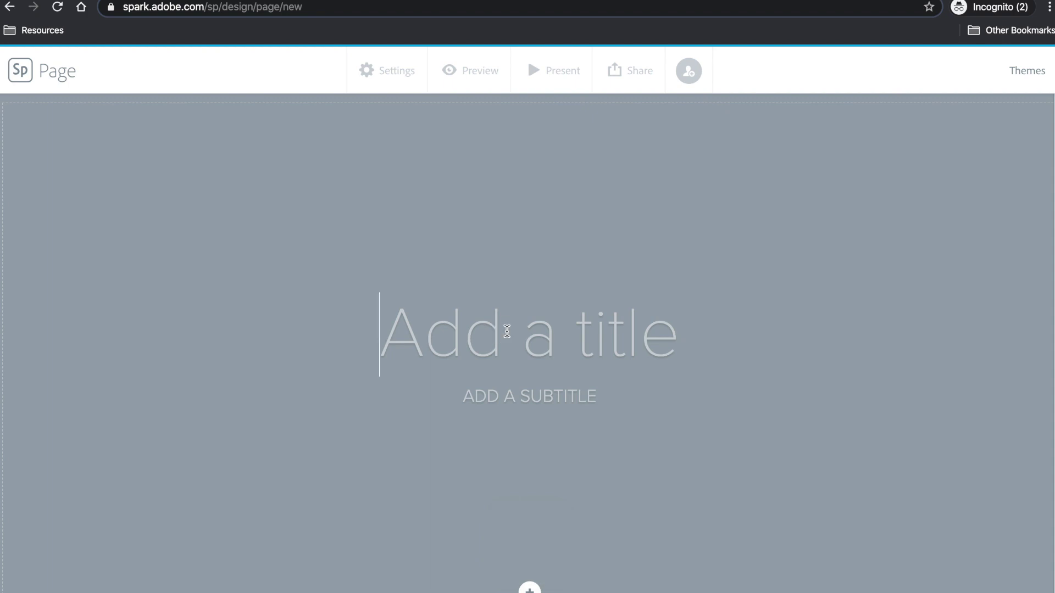
{"action": "type", "text": "Gala"}
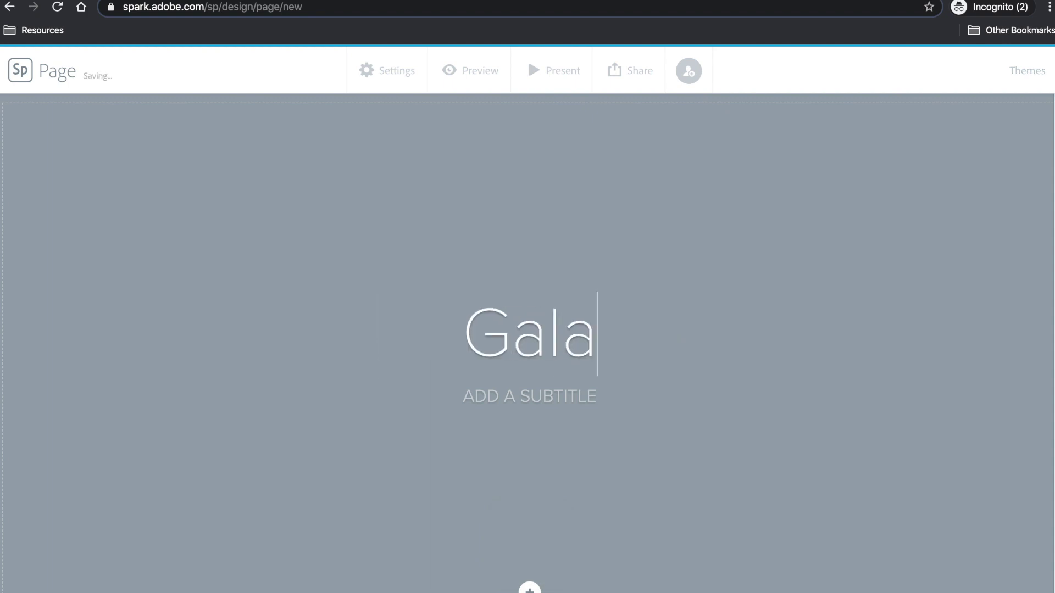
{"action": "type", "text": "pagos "}
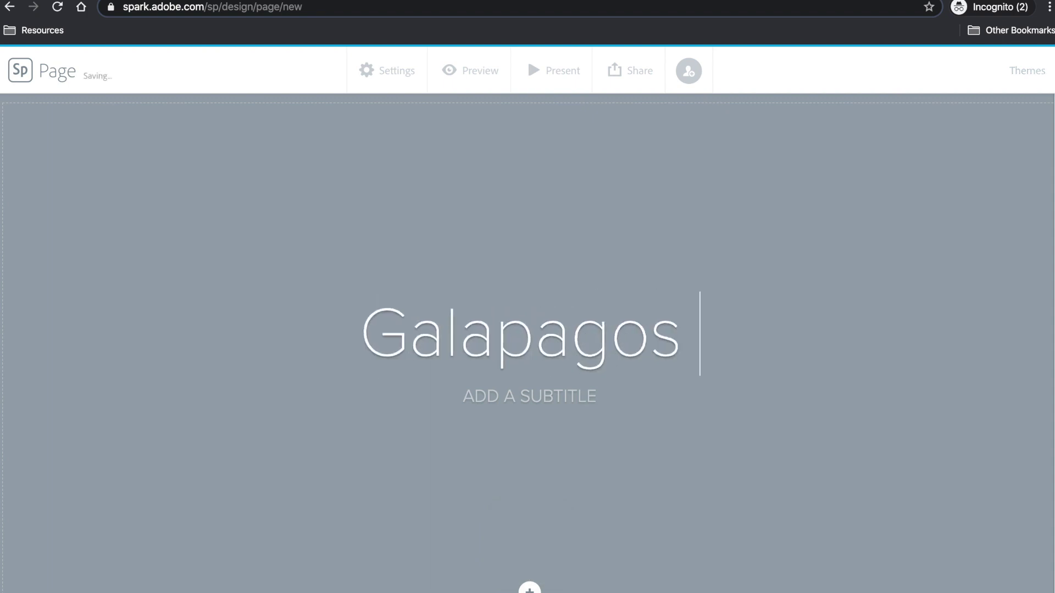
{"action": "type", "text": "Torto"}
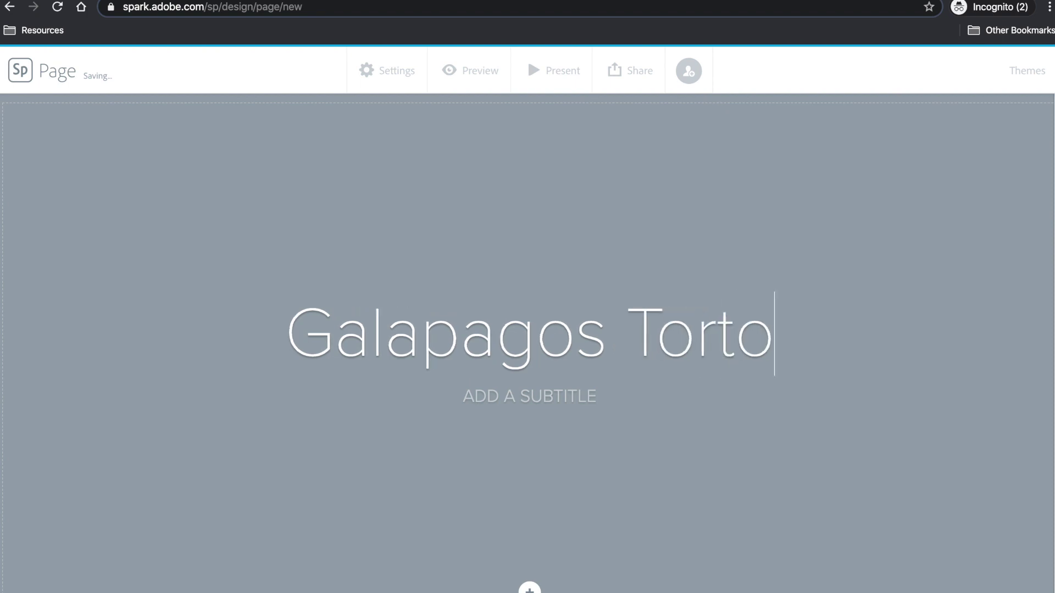
{"action": "type", "text": "ise"}
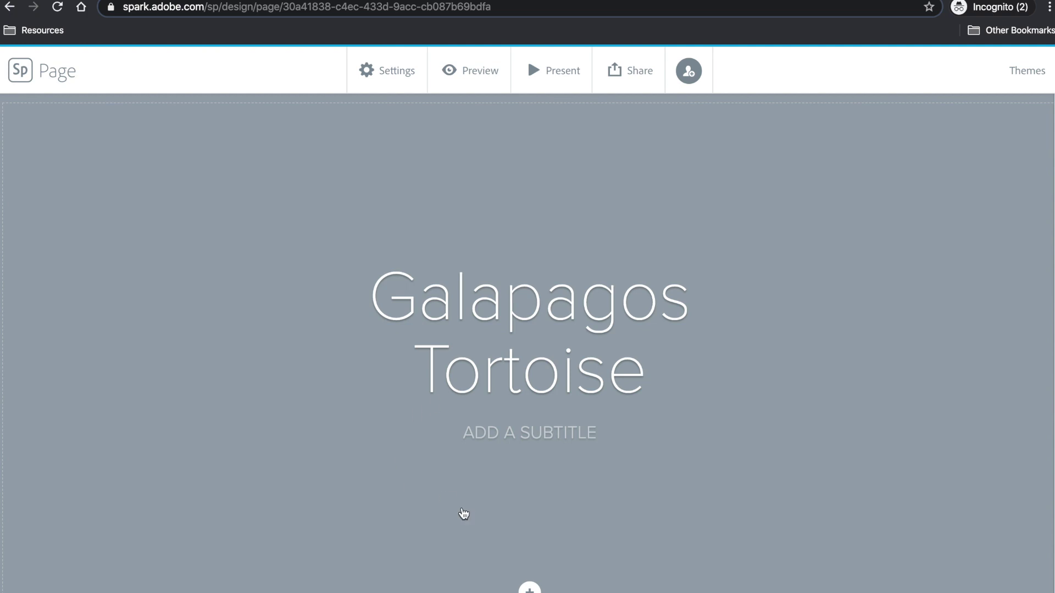
Search the free photos for "galapagos tortoise" and use the underwater swimming turtle photo as the cover background.
{"action": "mouse_move", "coordinate": [528, 587]}
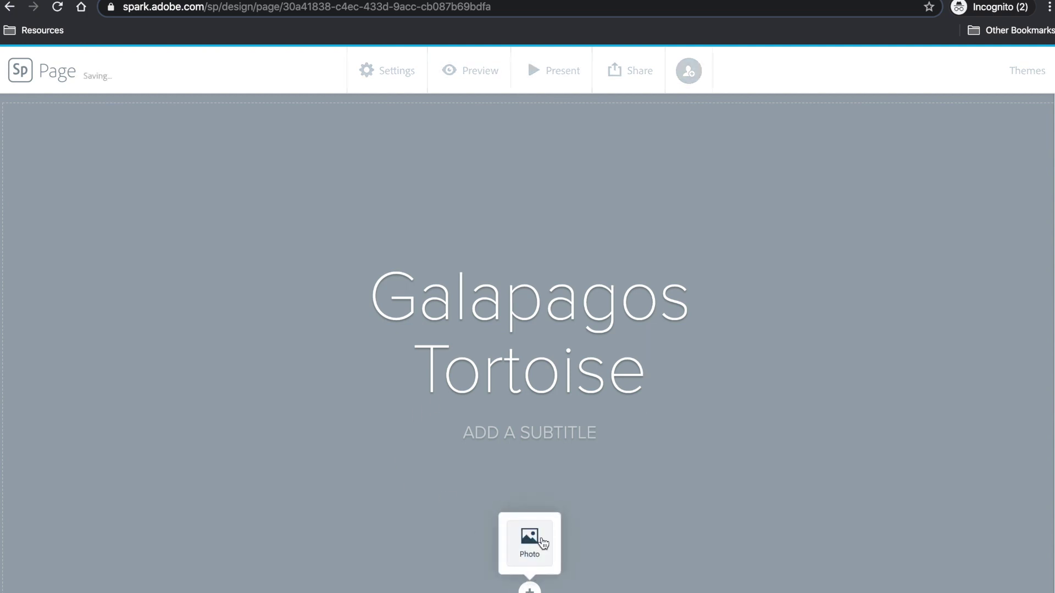
{"action": "left_click", "coordinate": [541, 542]}
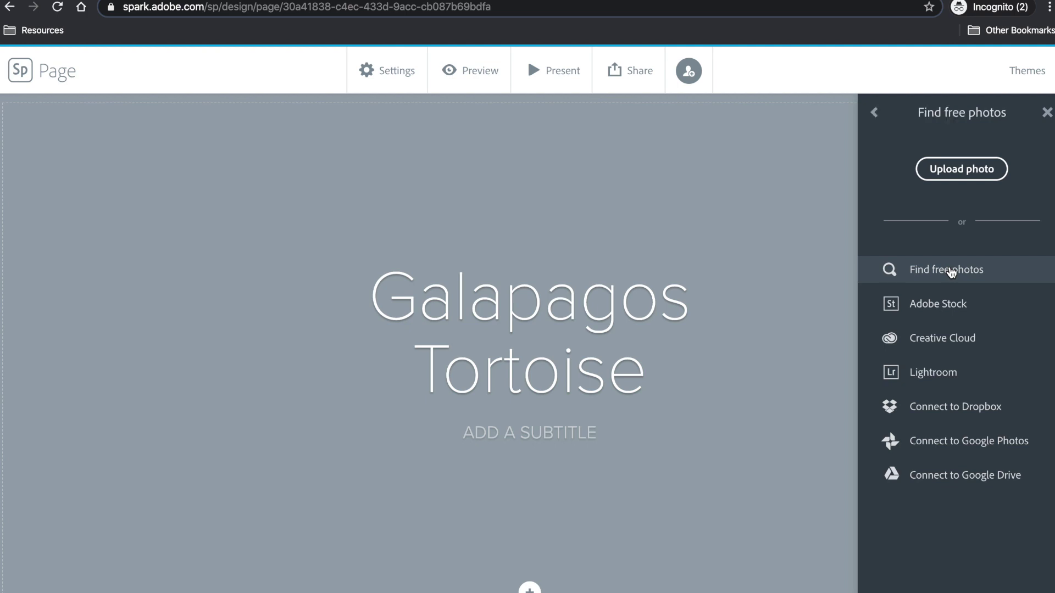
{"action": "left_click", "coordinate": [950, 272]}
{"action": "type", "text": "galapagos"}
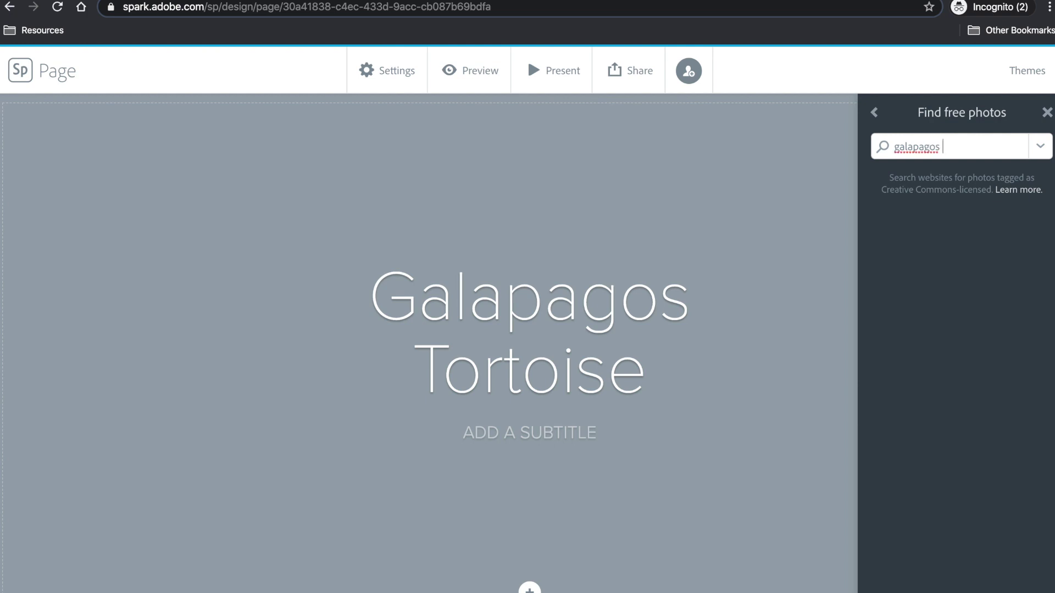
{"action": "type", "text": "tortoise"}
{"action": "key", "text": "Return"}
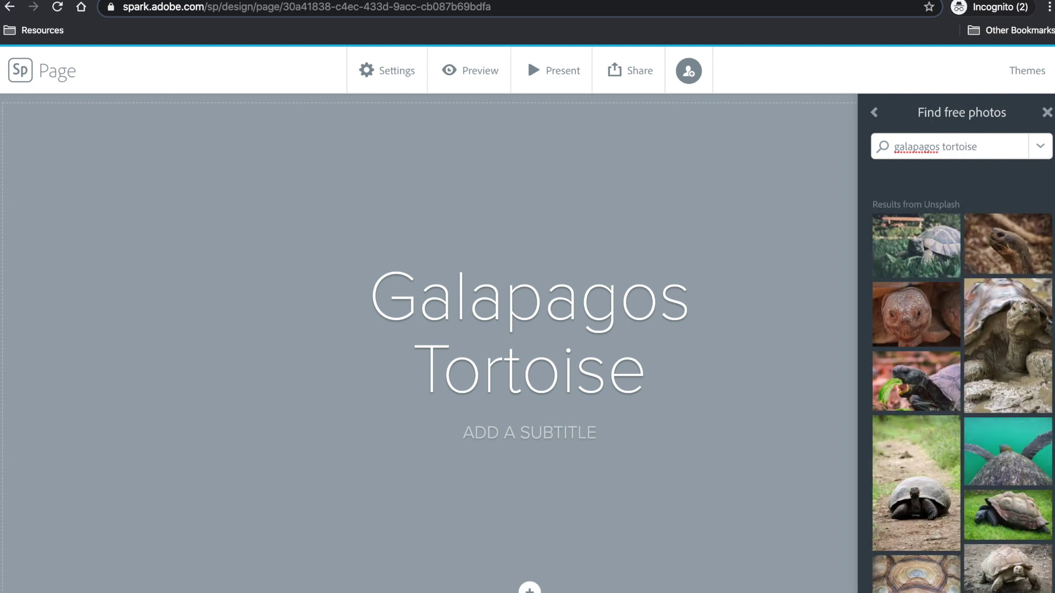
{"action": "scroll", "coordinate": [979, 365], "scroll_direction": "down", "scroll_amount": 10}
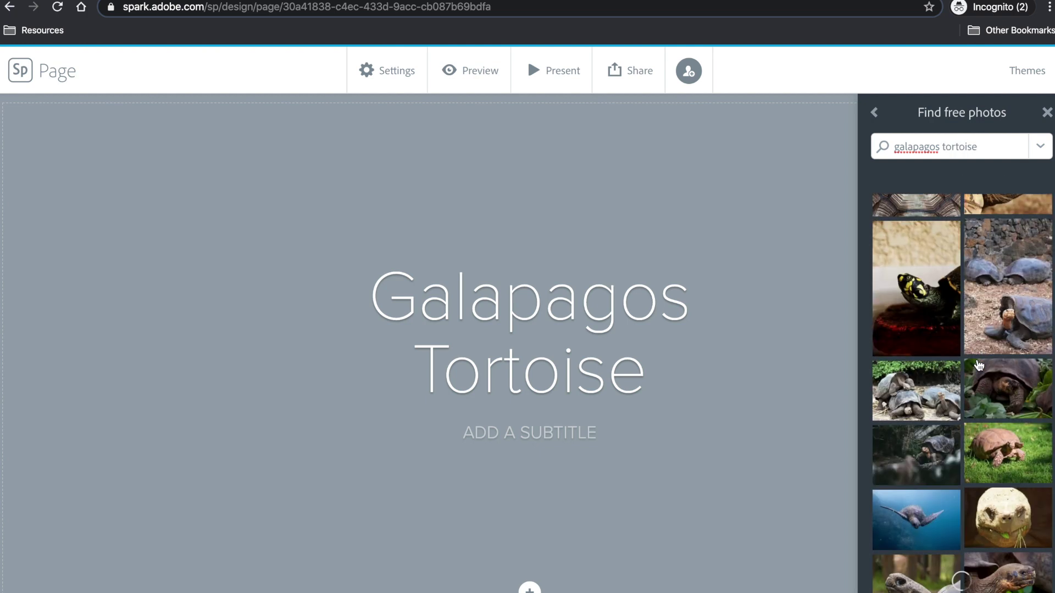
{"action": "scroll", "coordinate": [979, 365], "scroll_direction": "down", "scroll_amount": 2}
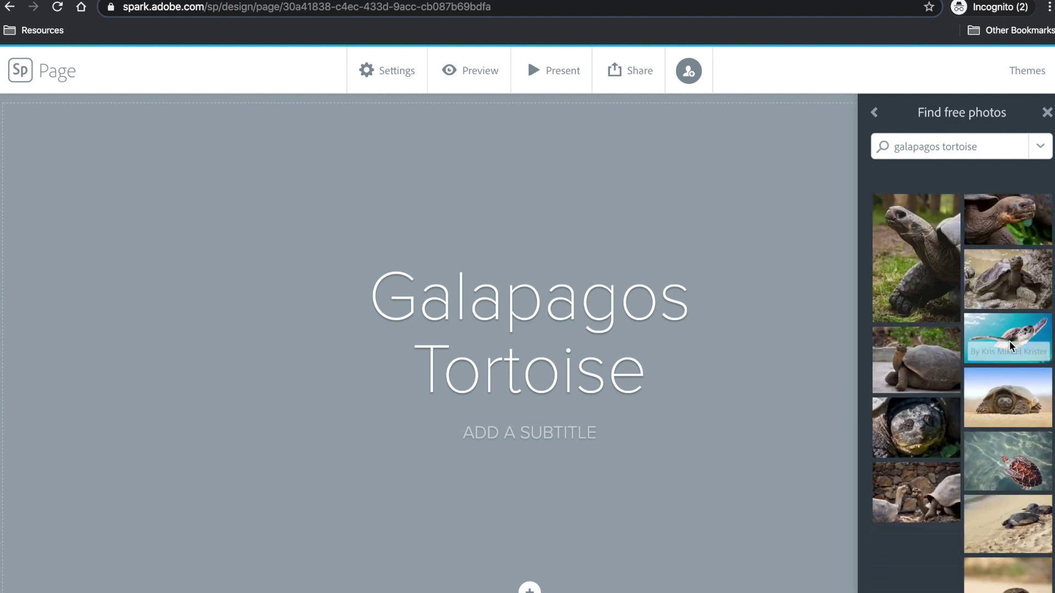
{"action": "left_click", "coordinate": [1000, 352]}
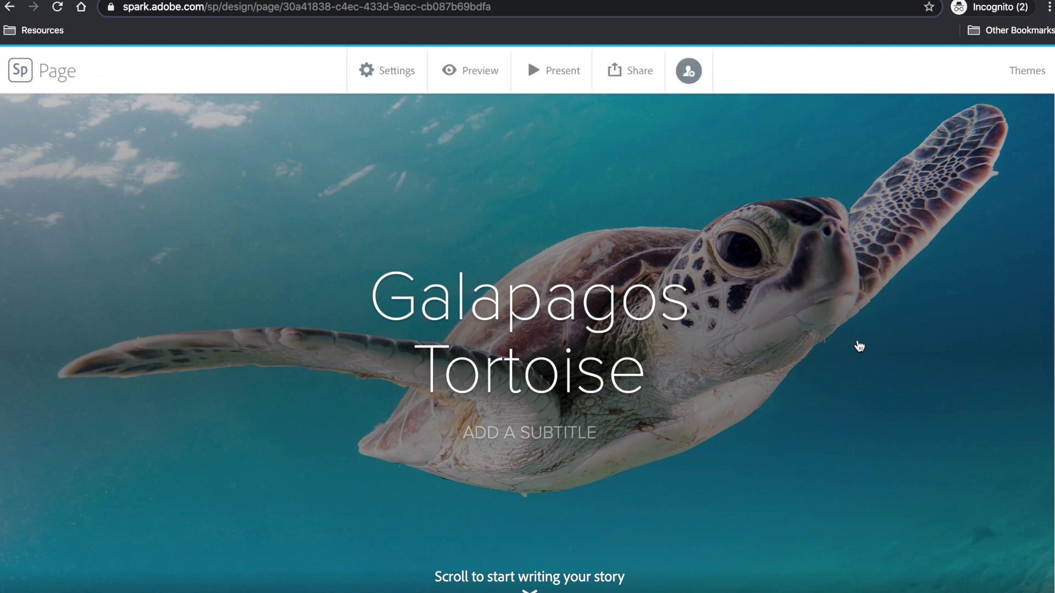
Try the Storybook and Vintage themes, and apply the Whimsy theme to the page.
{"action": "left_click", "coordinate": [1032, 71]}
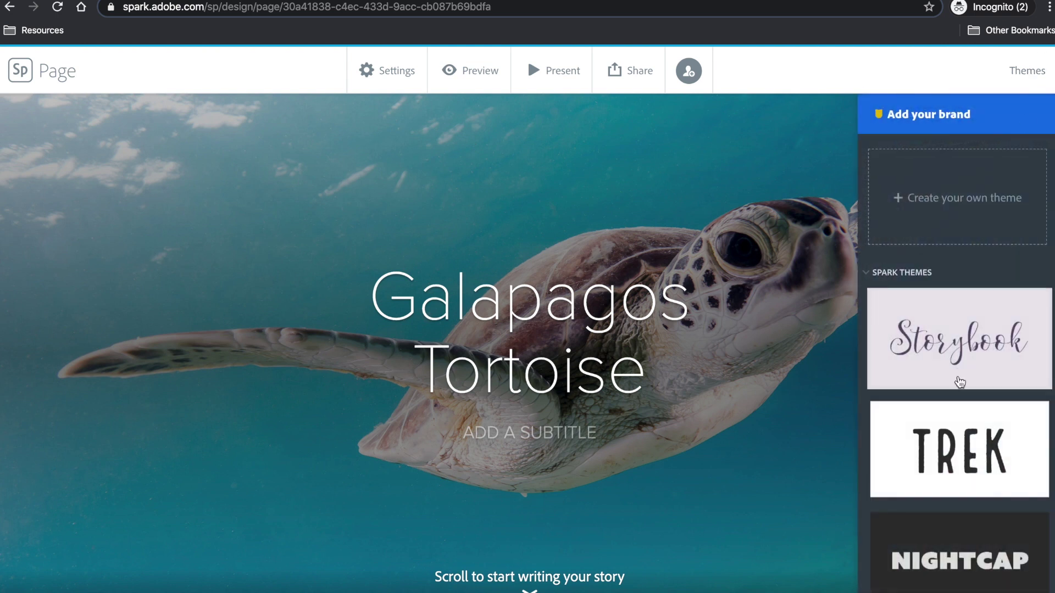
{"action": "left_click", "coordinate": [948, 363]}
{"action": "scroll", "coordinate": [948, 363], "scroll_direction": "down", "scroll_amount": 8}
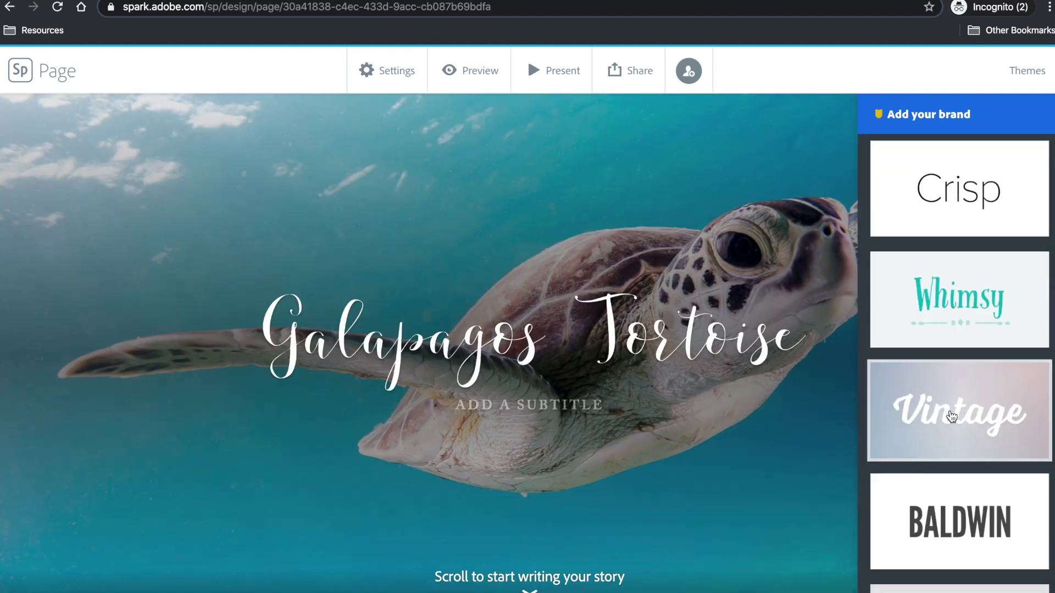
{"action": "left_click", "coordinate": [952, 416]}
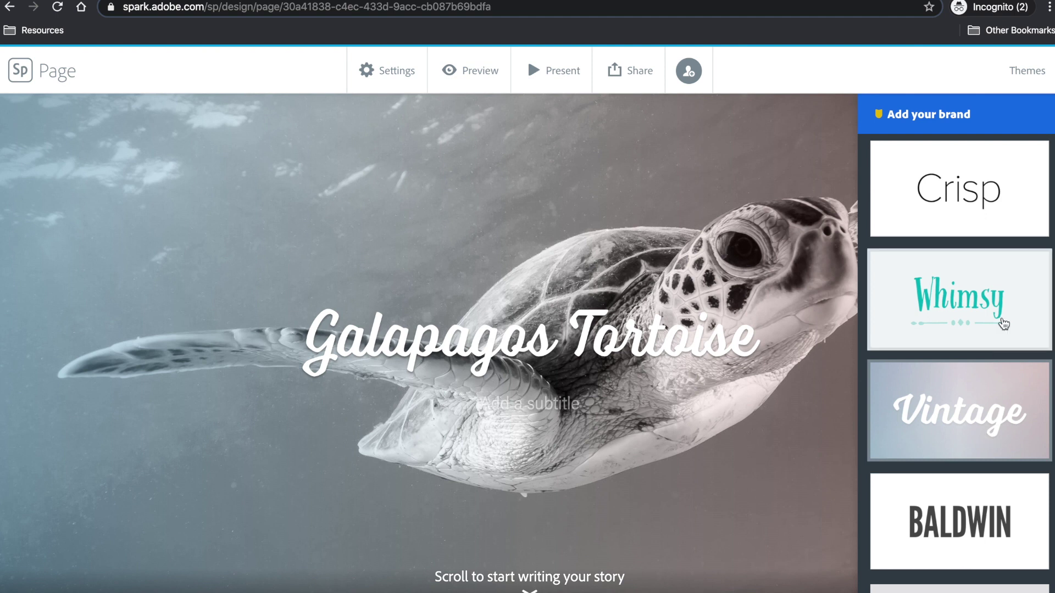
{"action": "left_click", "coordinate": [1003, 324]}
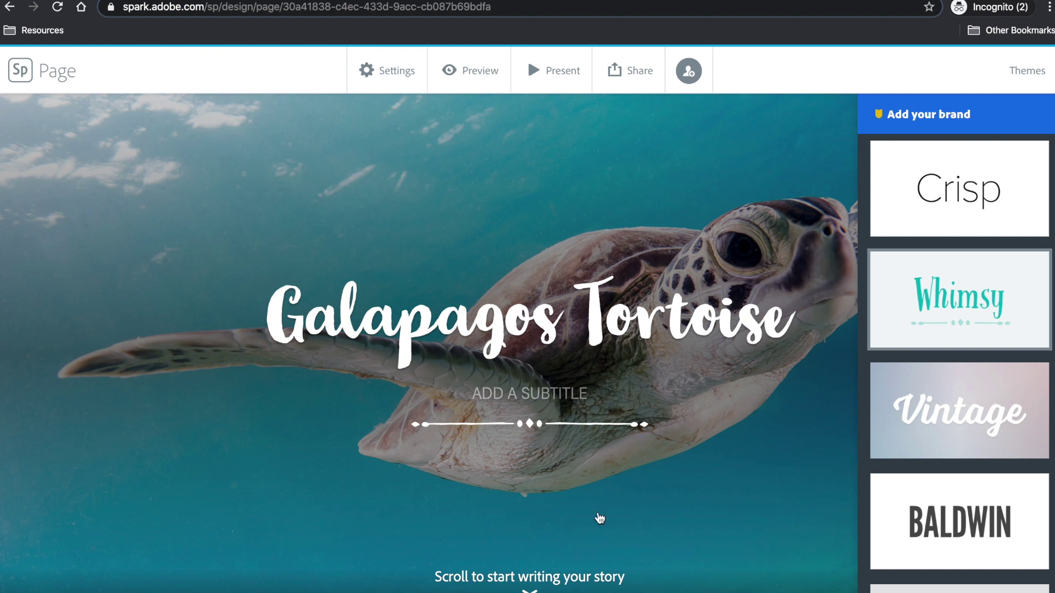
Build and save a photo grid from the first five tortoise photos in the free-photo results, trying the underwater turtle photo and removing it.
{"action": "scroll", "coordinate": [600, 519], "scroll_direction": "down", "scroll_amount": 1}
{"action": "scroll", "coordinate": [600, 518], "scroll_direction": "down", "scroll_amount": 3}
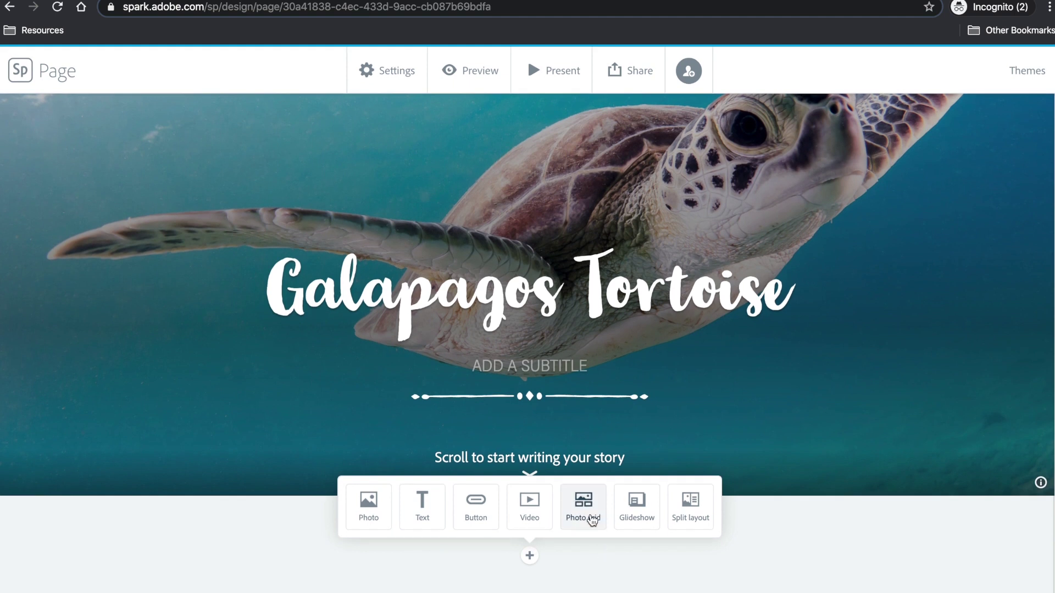
{"action": "left_click", "coordinate": [592, 519]}
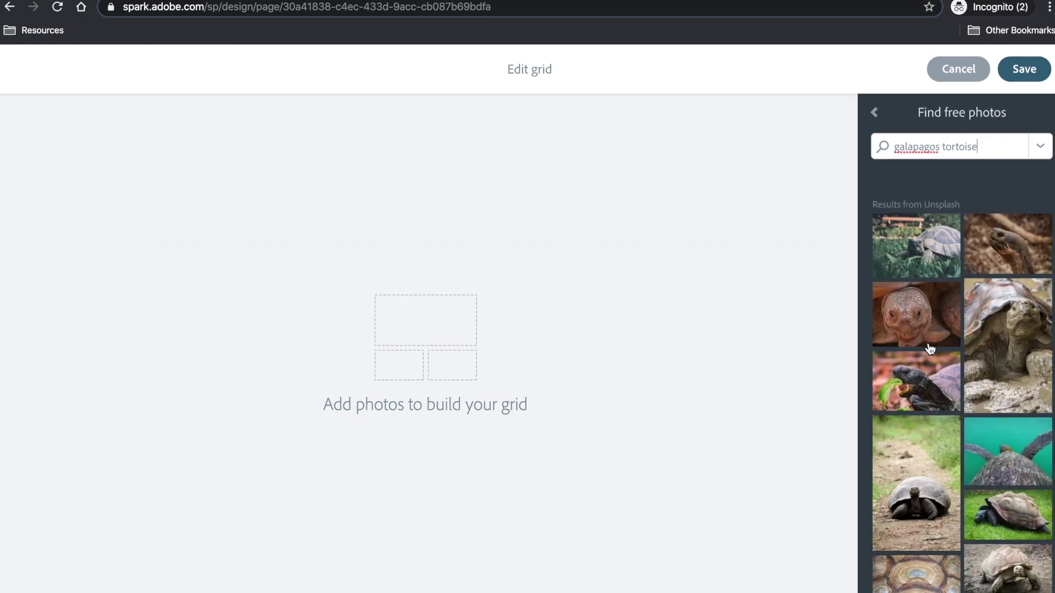
{"action": "left_click", "coordinate": [922, 256]}
{"action": "left_click", "coordinate": [984, 242]}
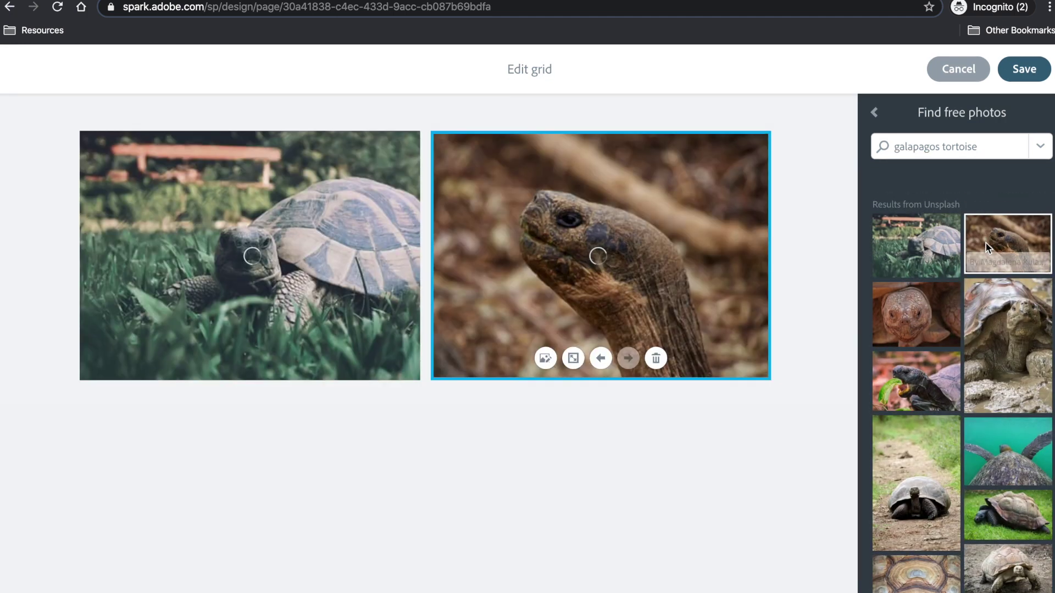
{"action": "left_click", "coordinate": [940, 316]}
{"action": "left_click", "coordinate": [1006, 357]}
{"action": "left_click", "coordinate": [928, 385]}
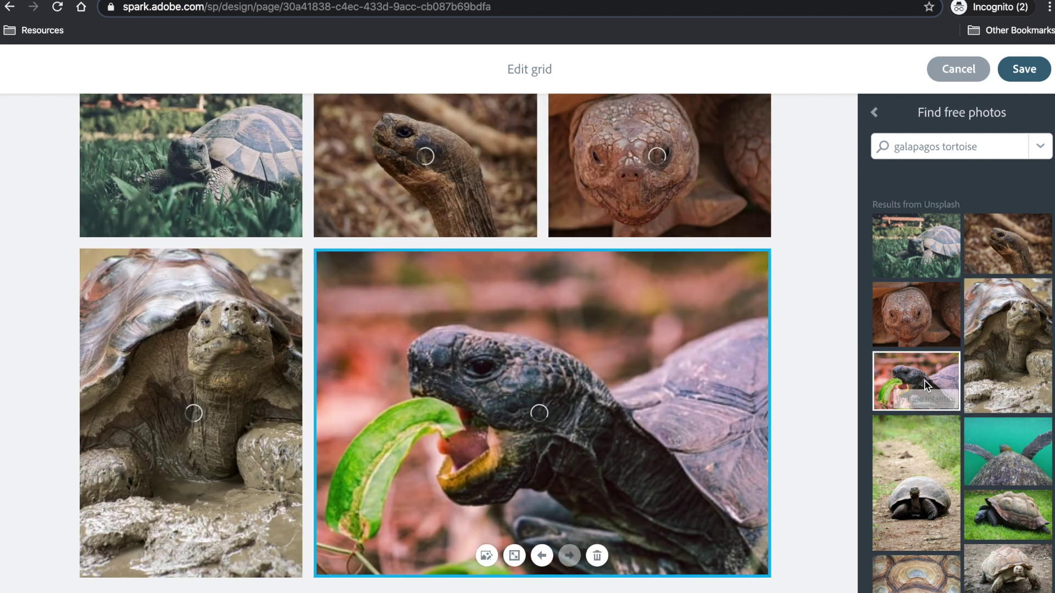
{"action": "left_click", "coordinate": [1003, 431]}
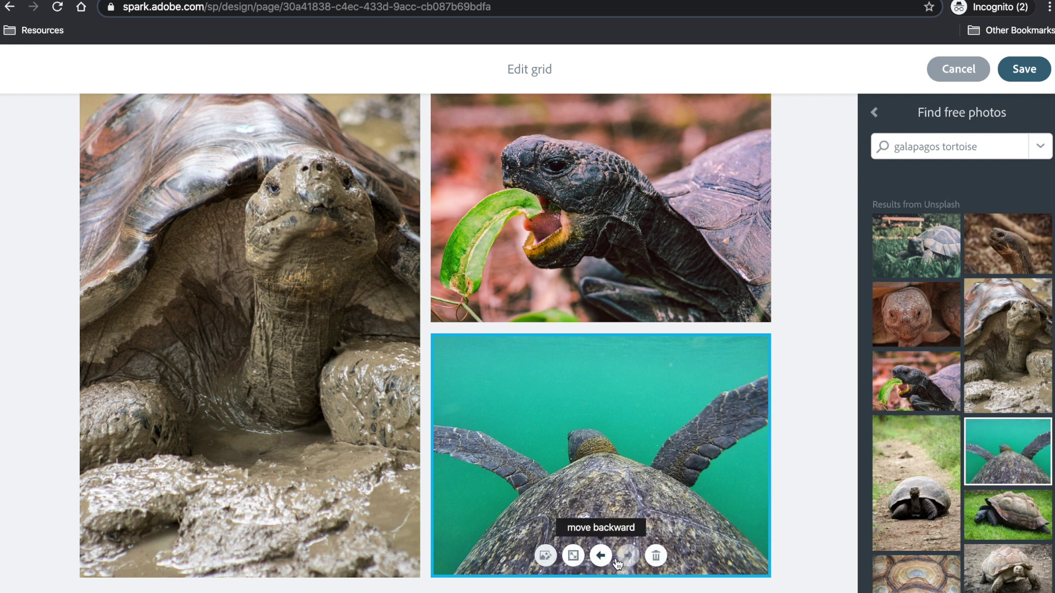
{"action": "left_click", "coordinate": [655, 556]}
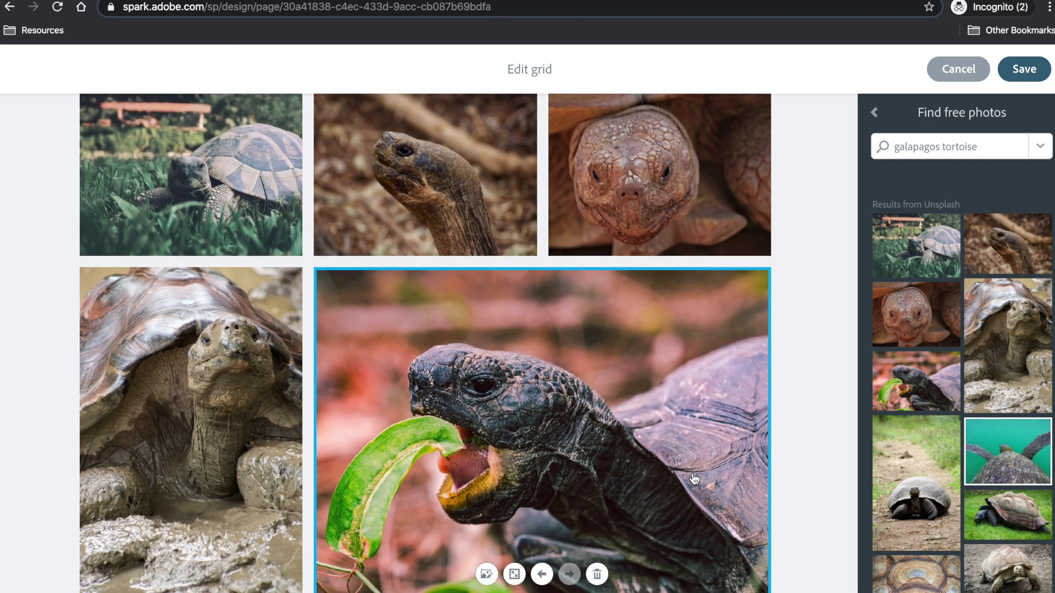
{"action": "left_click", "coordinate": [1025, 70]}
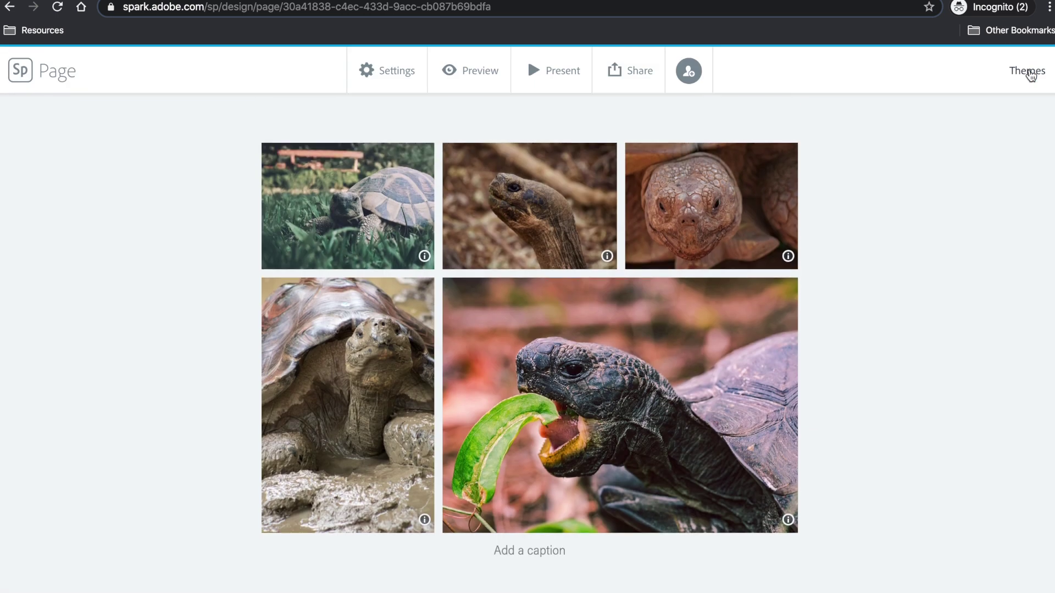
Caption the photo grid "Photos of the Giant Tortoise".
{"action": "left_click", "coordinate": [537, 550]}
{"action": "type", "text": "P"}
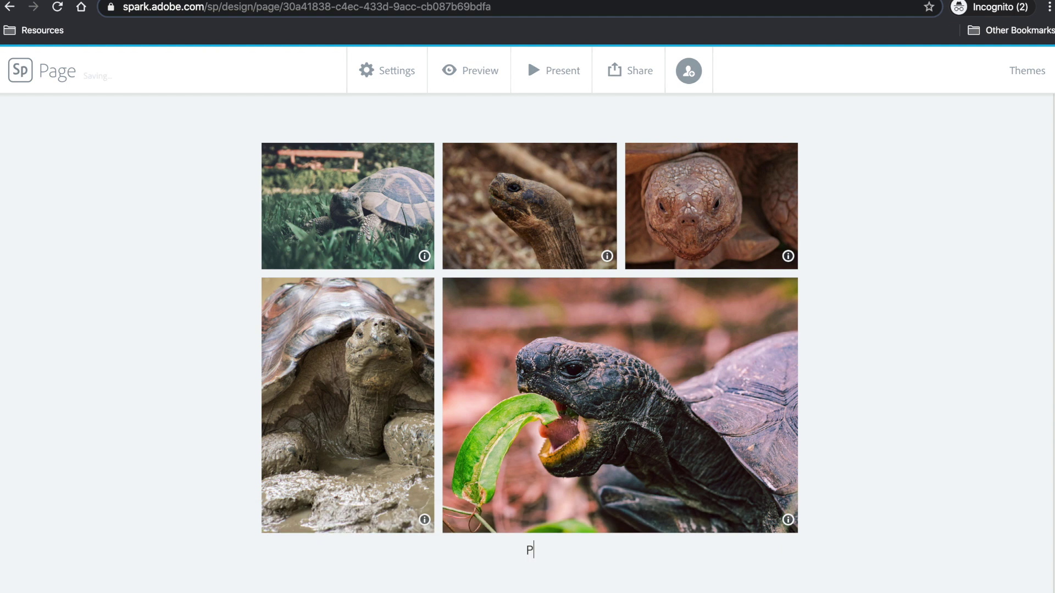
{"action": "type", "text": "hto"}
{"action": "key", "text": "BackSpace"}
{"action": "key", "text": "BackSpace"}
{"action": "type", "text": "o"}
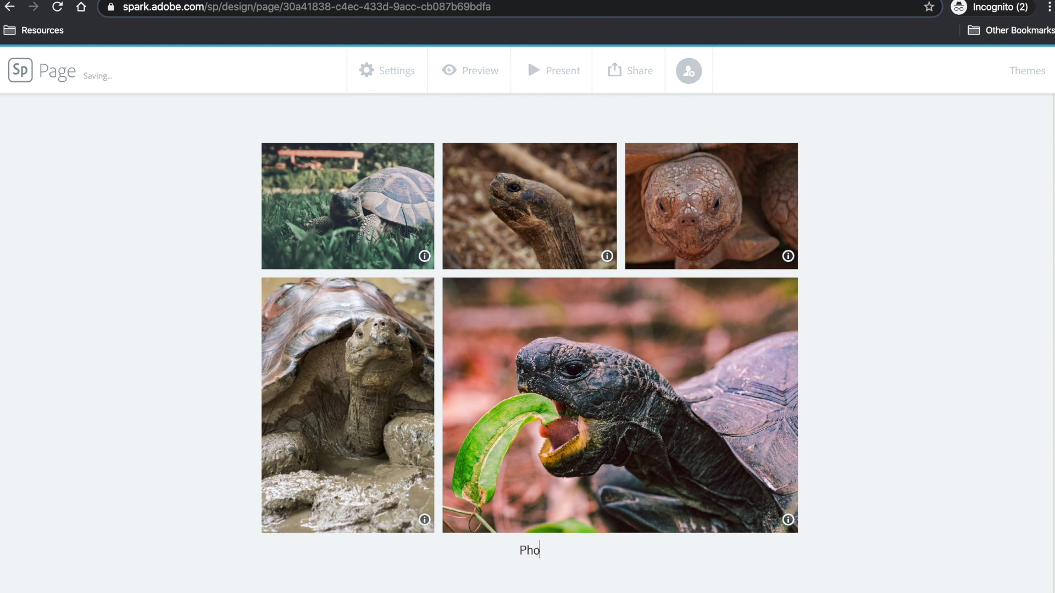
{"action": "type", "text": "tos of the Giant"}
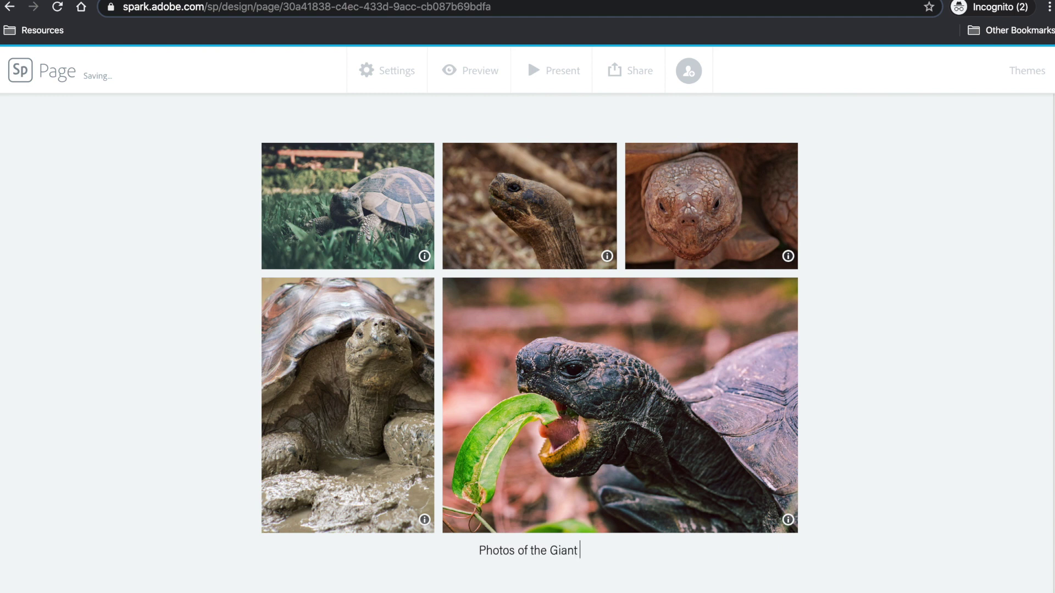
{"action": "type", "text": " Tortoise"}
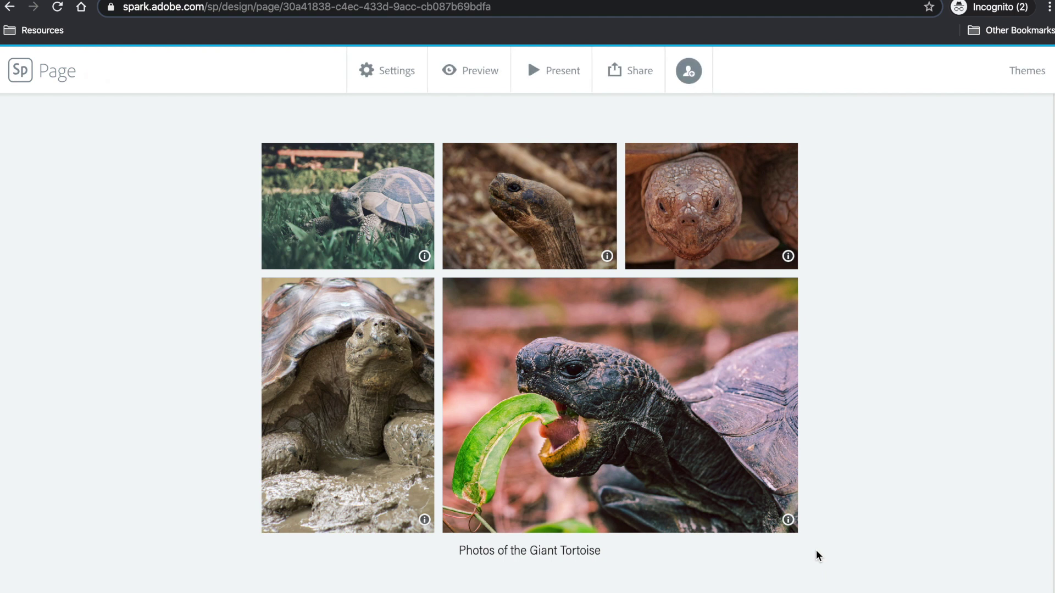
Add a split layout below the photo grid and fill its image half with the photo of the tortoise on green grass.
{"action": "scroll", "coordinate": [816, 549], "scroll_direction": "down", "scroll_amount": 2}
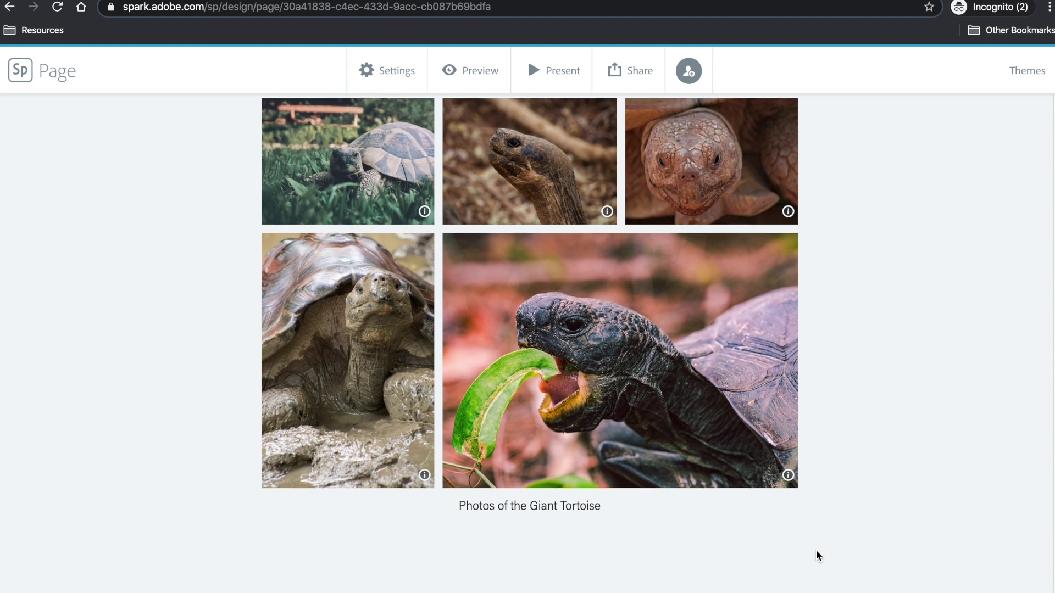
{"action": "mouse_move", "coordinate": [635, 544]}
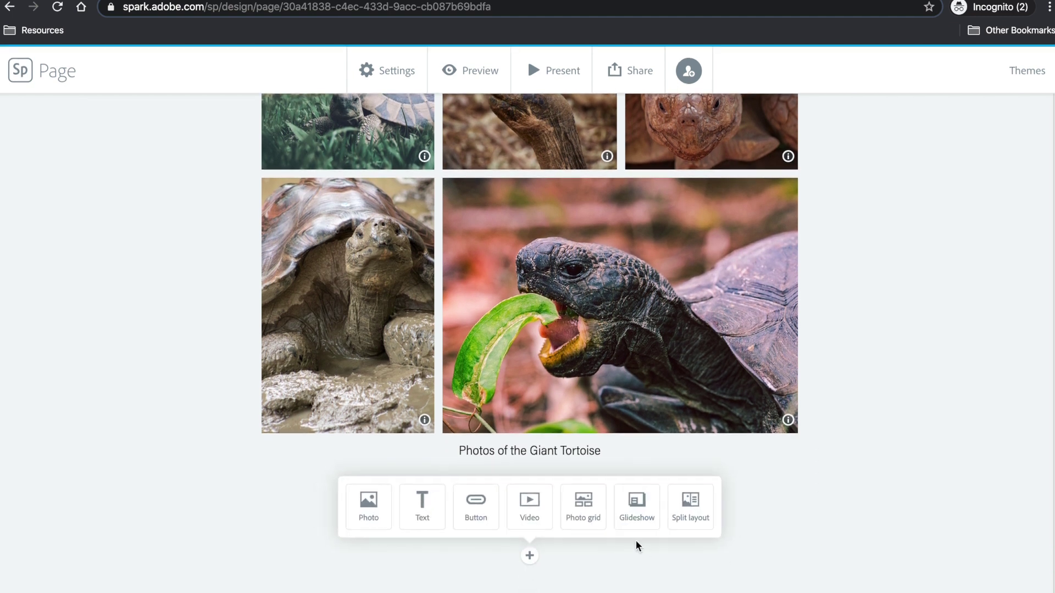
{"action": "left_click", "coordinate": [700, 517]}
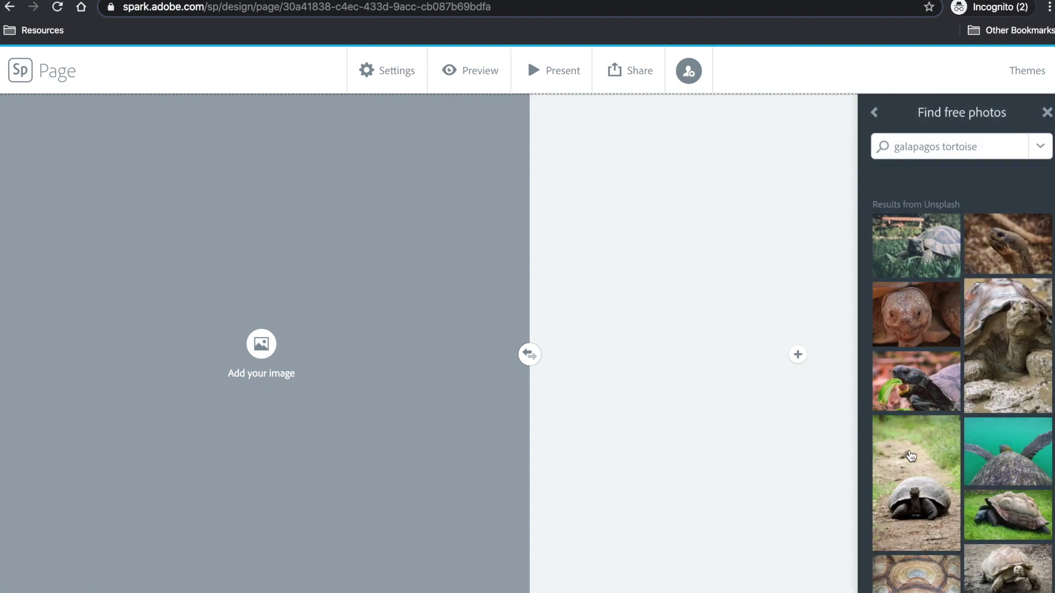
{"action": "left_click", "coordinate": [1025, 535]}
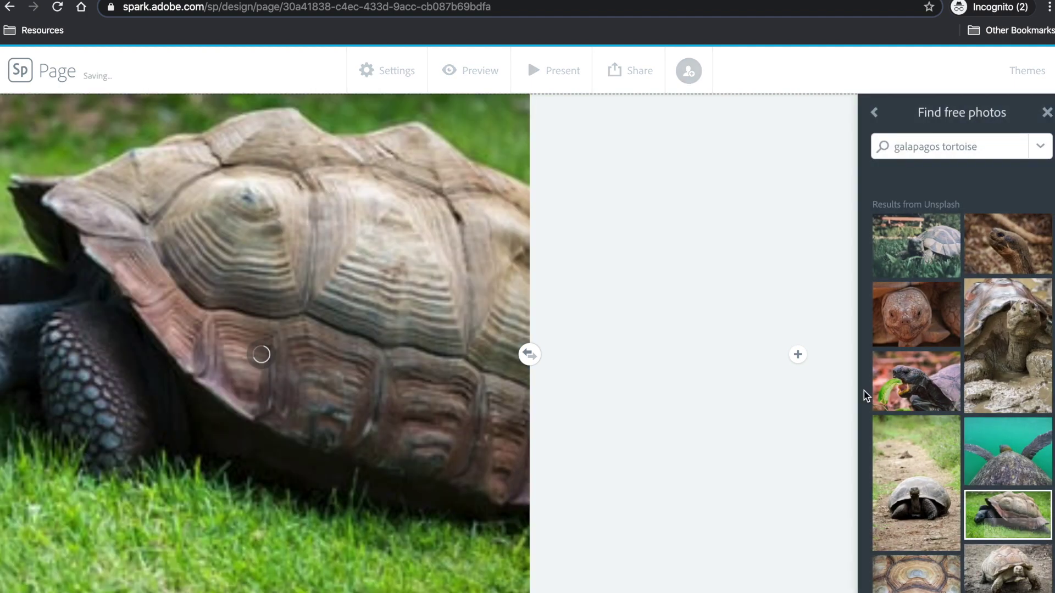
Copy the Intro paragraph from the Research Galápagos Google Doc into a new text block beside the split layout's photo.
{"action": "left_click", "coordinate": [798, 355]}
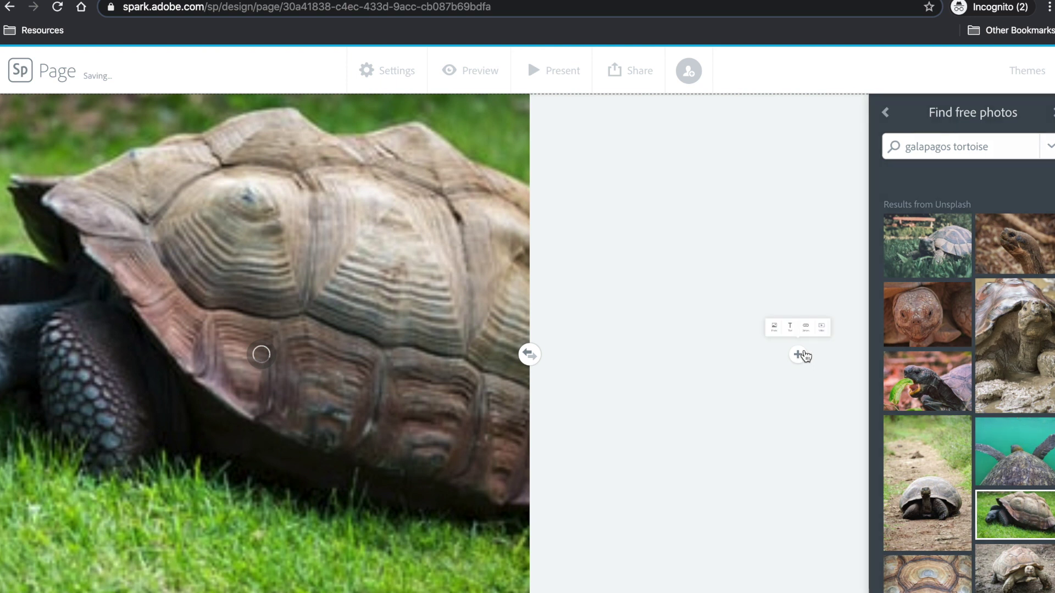
{"action": "key", "text": "ctrl+Right"}
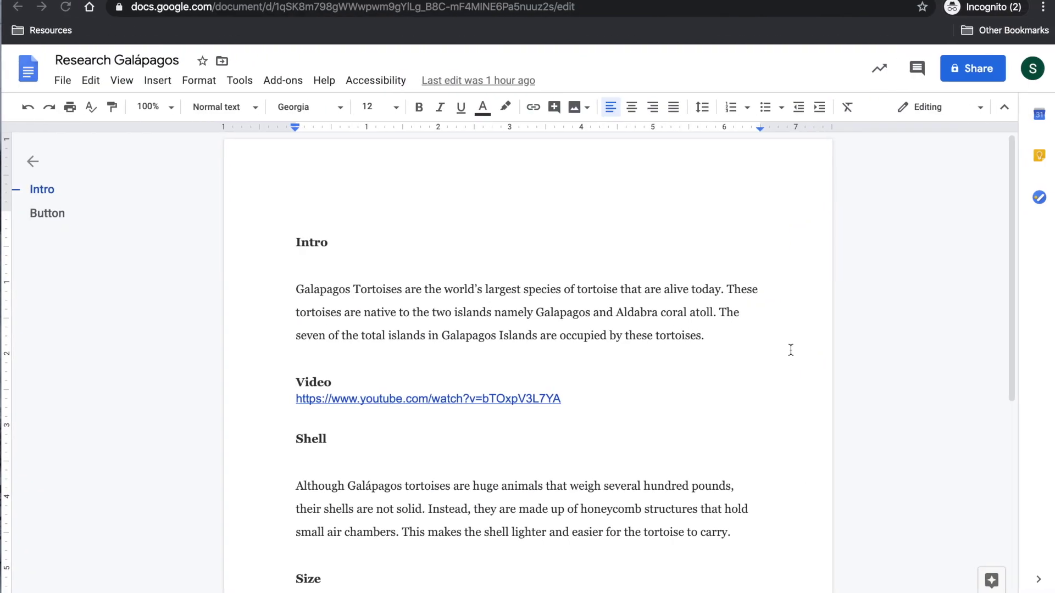
{"action": "left_click_drag", "start_coordinate": [714, 335], "coordinate": [291, 283]}
{"action": "key", "text": "super+c"}
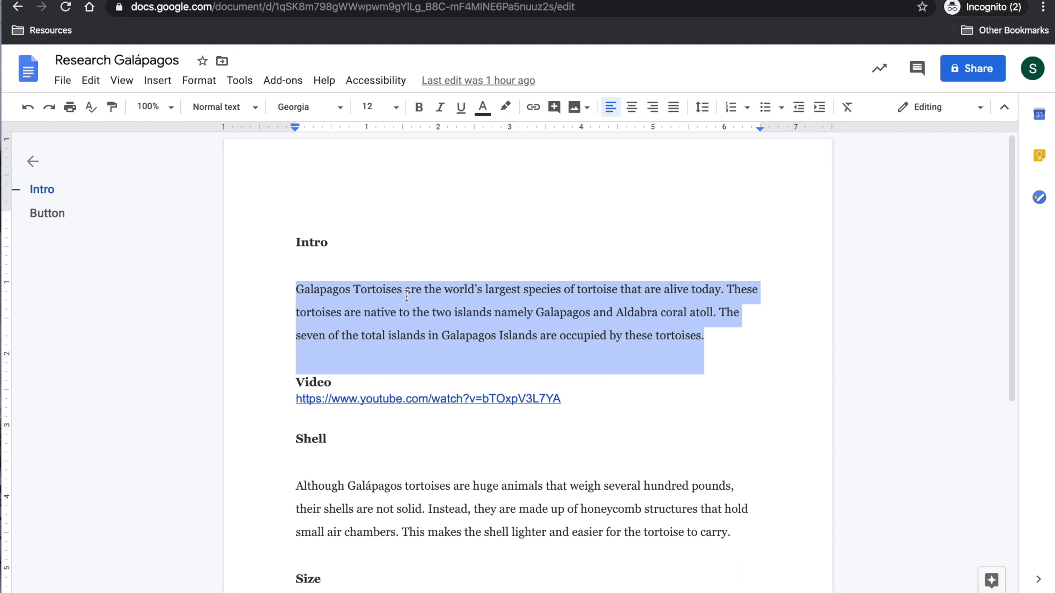
{"action": "key", "text": "ctrl+Left"}
{"action": "left_click", "coordinate": [769, 306]}
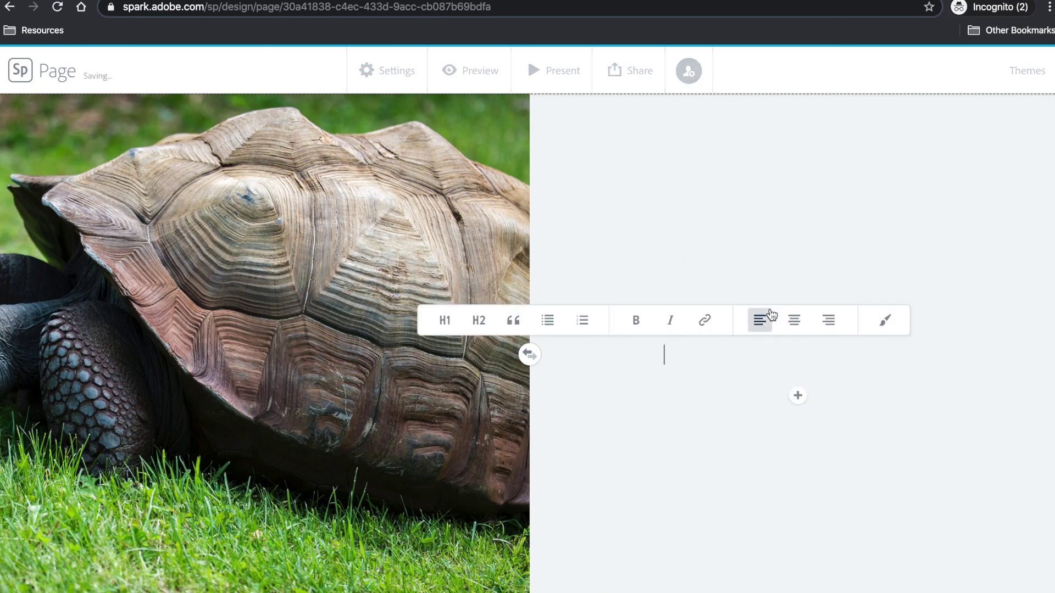
{"action": "key", "text": "super+v"}
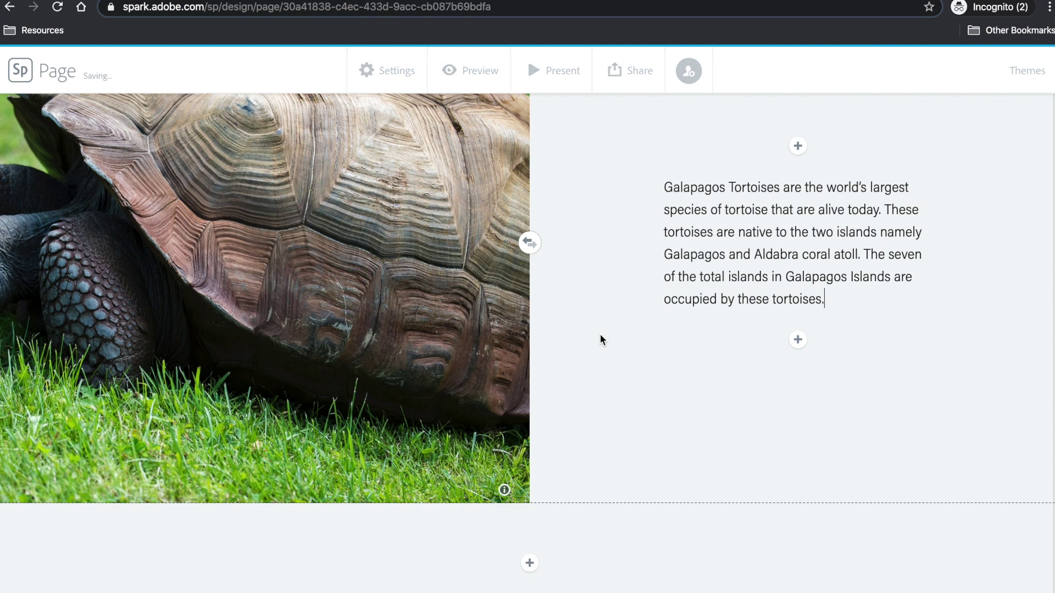
Try the quote and H1 styles on the intro paragraph, and format it as H2.
{"action": "left_click", "coordinate": [742, 249]}
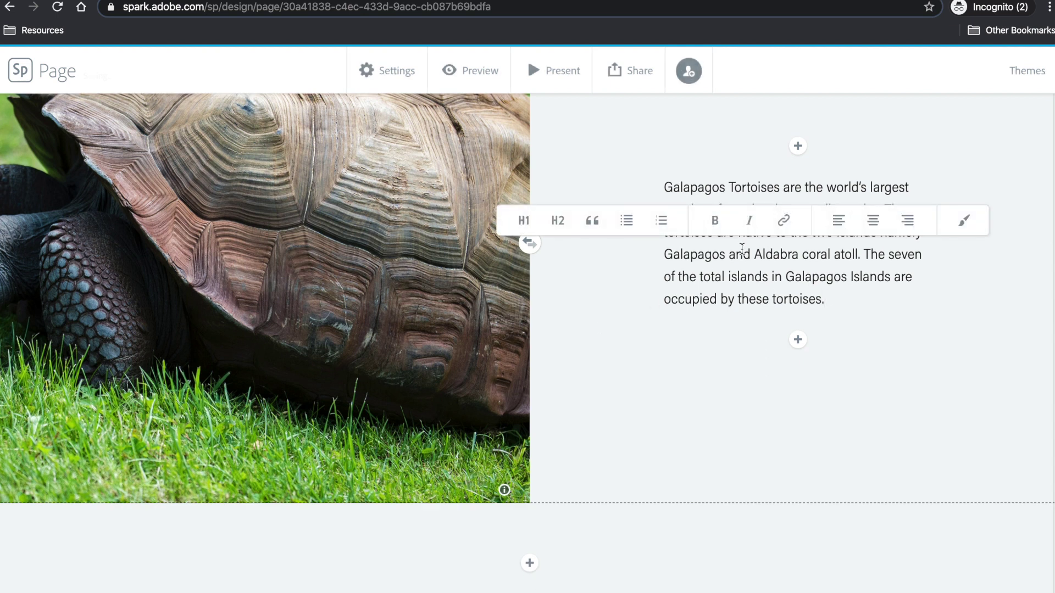
{"action": "left_click", "coordinate": [595, 221]}
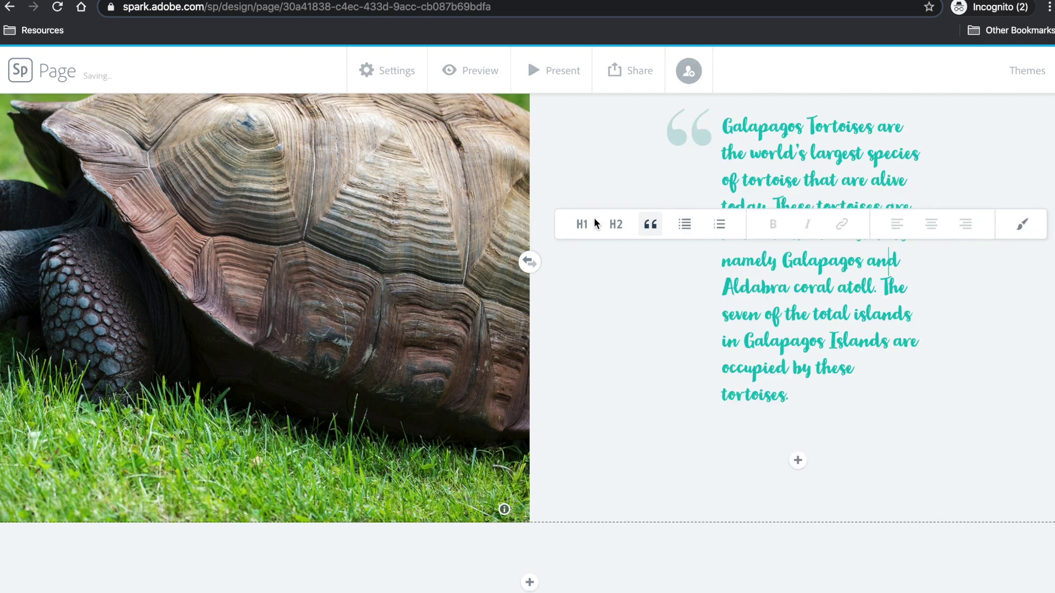
{"action": "left_click", "coordinate": [607, 223]}
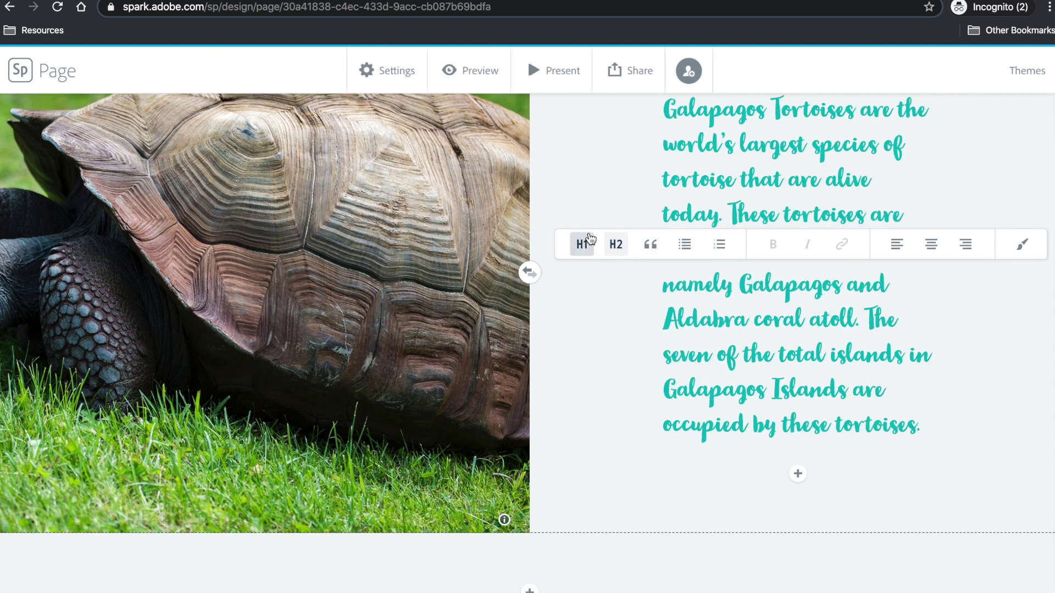
{"action": "left_click", "coordinate": [586, 239]}
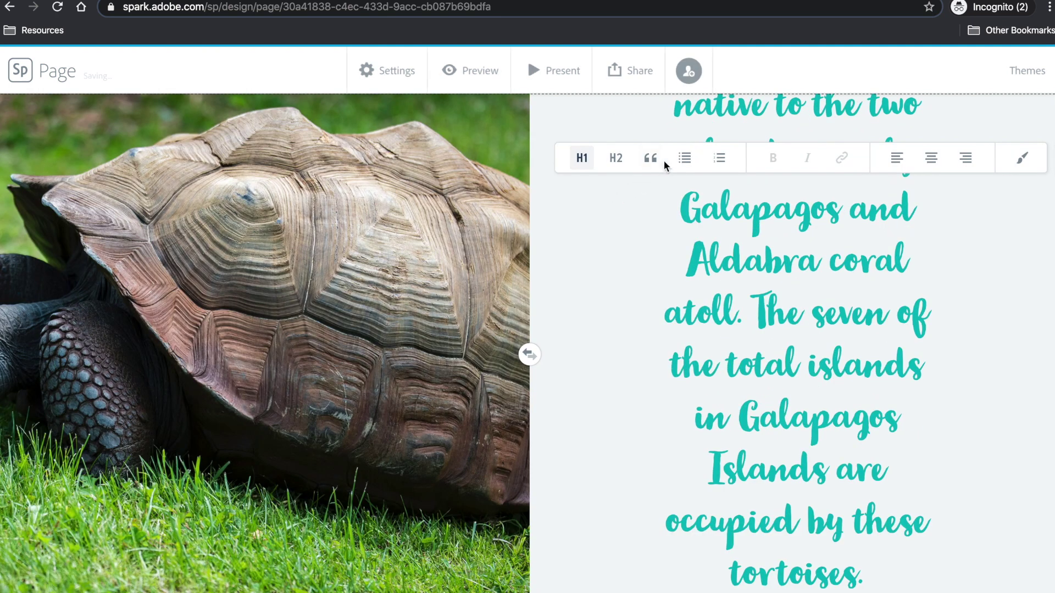
{"action": "left_click", "coordinate": [618, 158]}
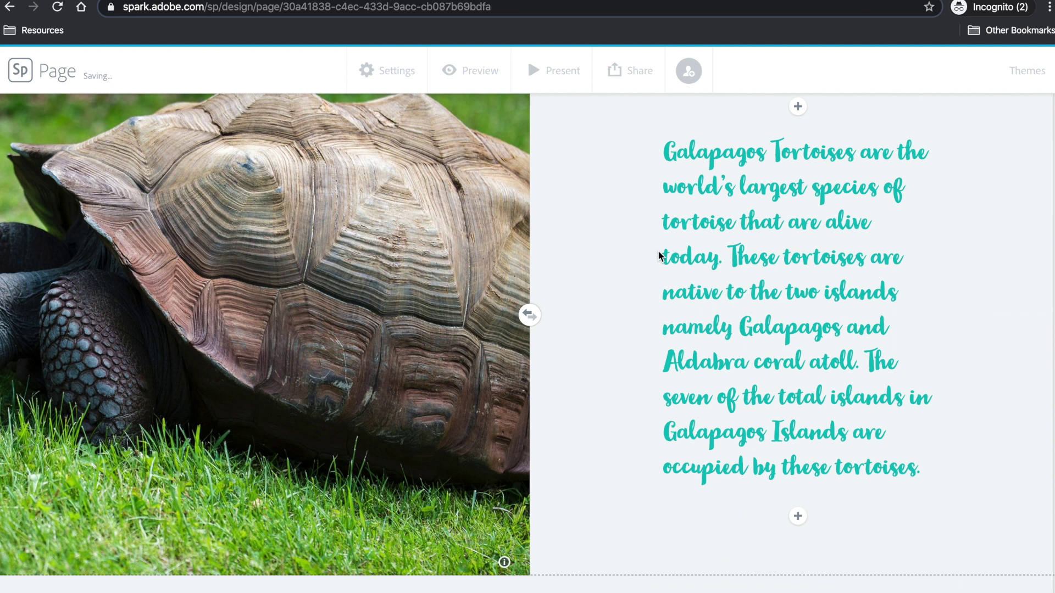
Embed a video below the split layout using the YouTube link from the Video section of the Research Galápagos document.
{"action": "scroll", "coordinate": [659, 254], "scroll_direction": "down", "scroll_amount": 3}
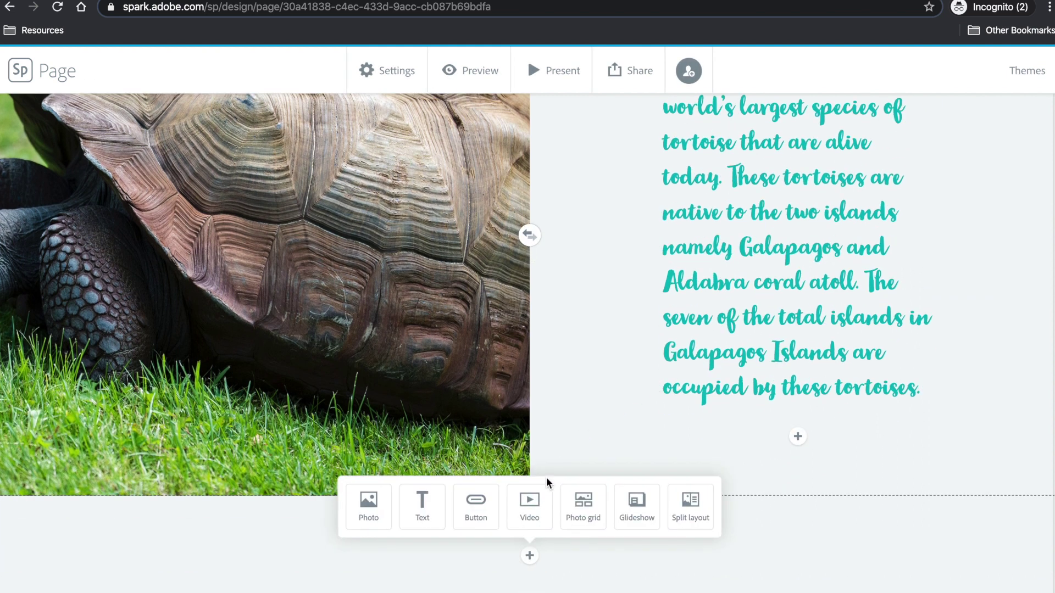
{"action": "left_click", "coordinate": [526, 508]}
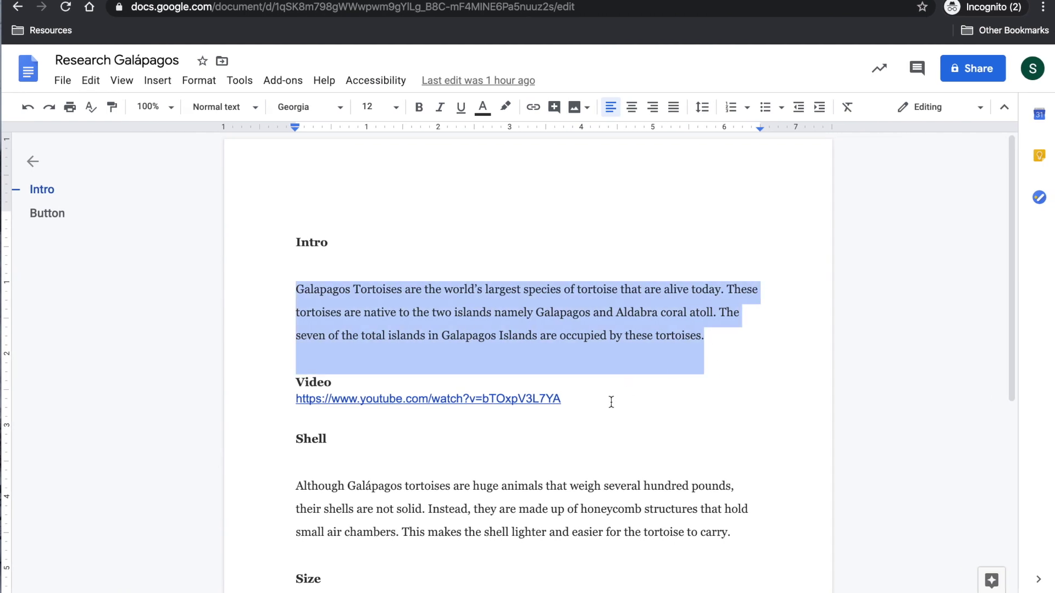
{"action": "left_click", "coordinate": [563, 404]}
{"action": "left_click_drag", "start_coordinate": [563, 404], "coordinate": [287, 398]}
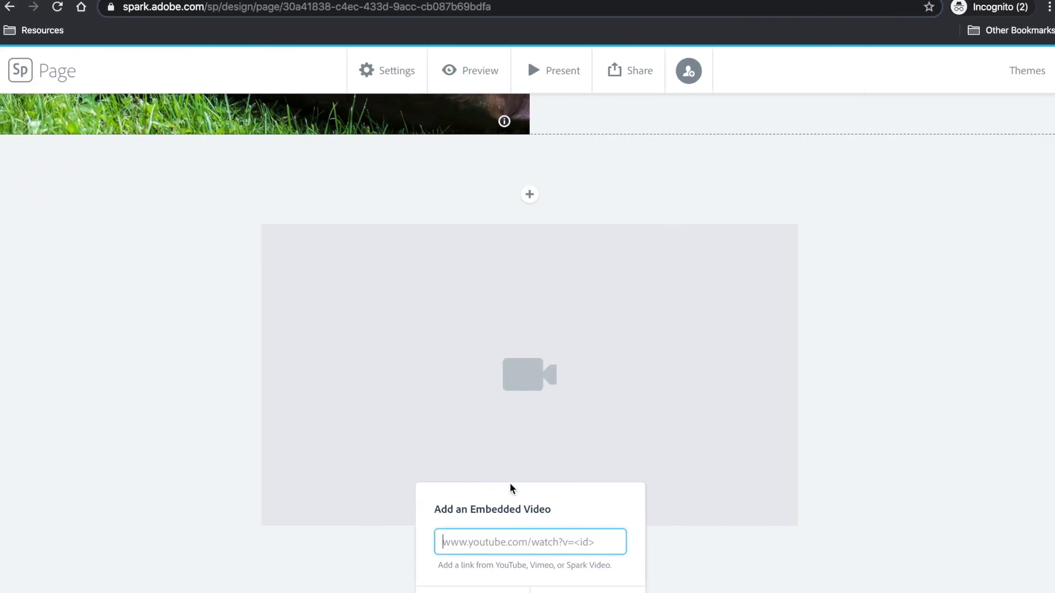
{"action": "key", "text": "ctrl+v"}
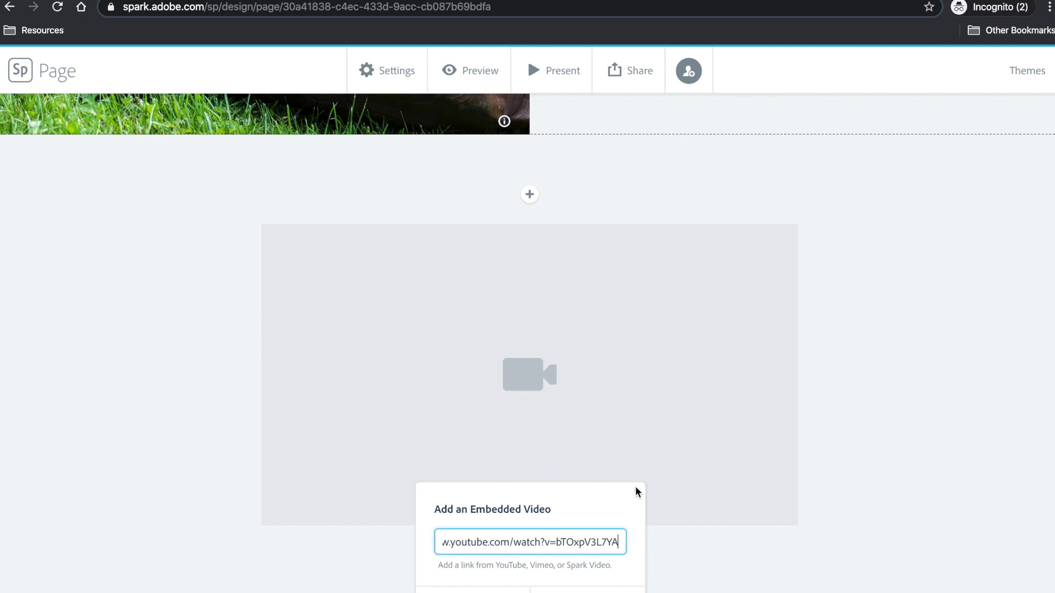
{"action": "left_click", "coordinate": [607, 590]}
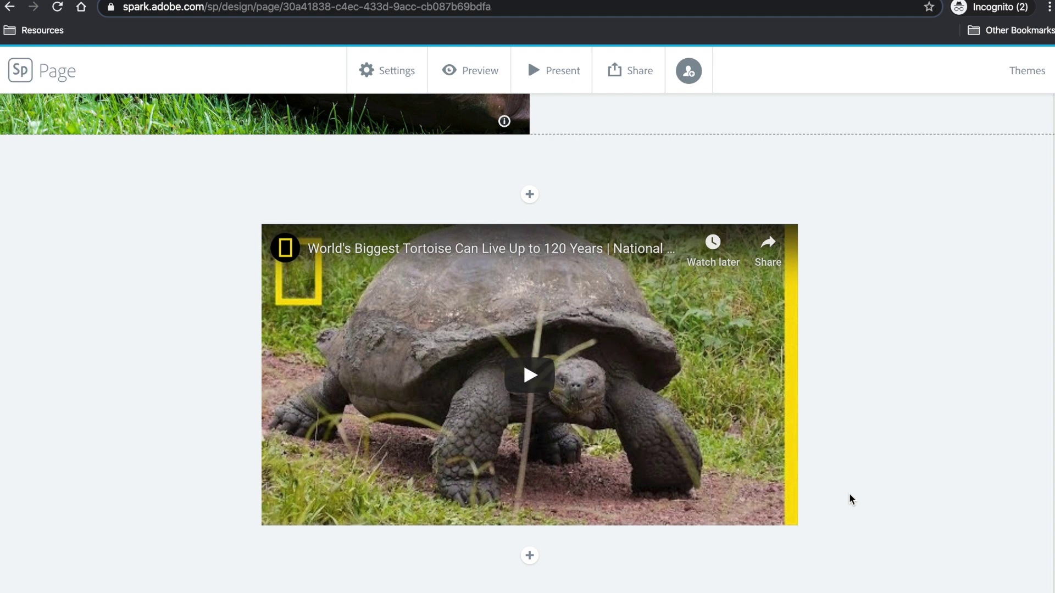
Add a glideshow below the video with the shell close-up and the tortoise on the dirt path as backgrounds, and save it.
{"action": "left_click", "coordinate": [529, 548]}
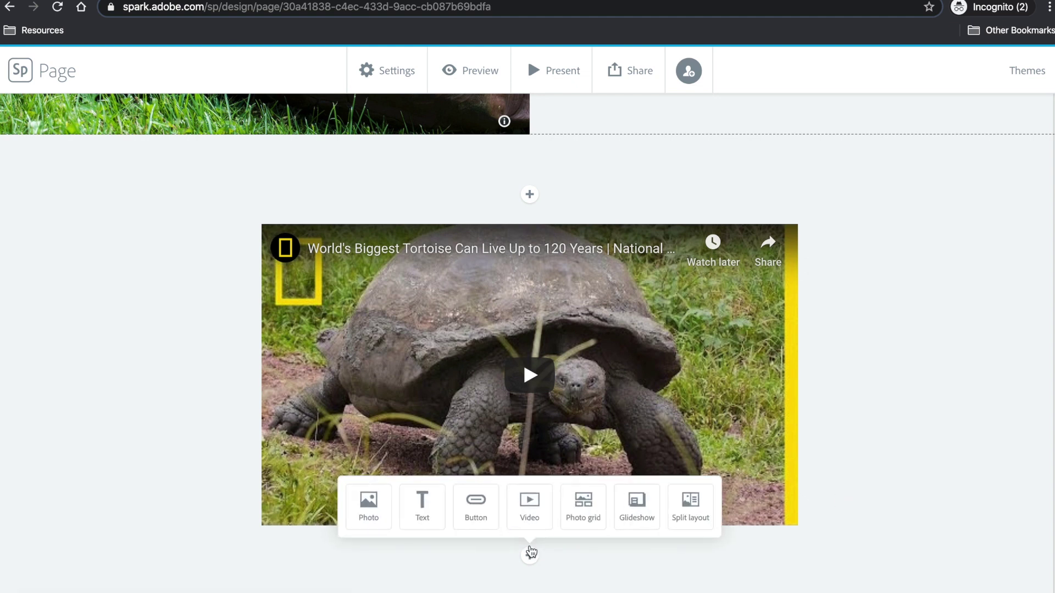
{"action": "left_click", "coordinate": [631, 525]}
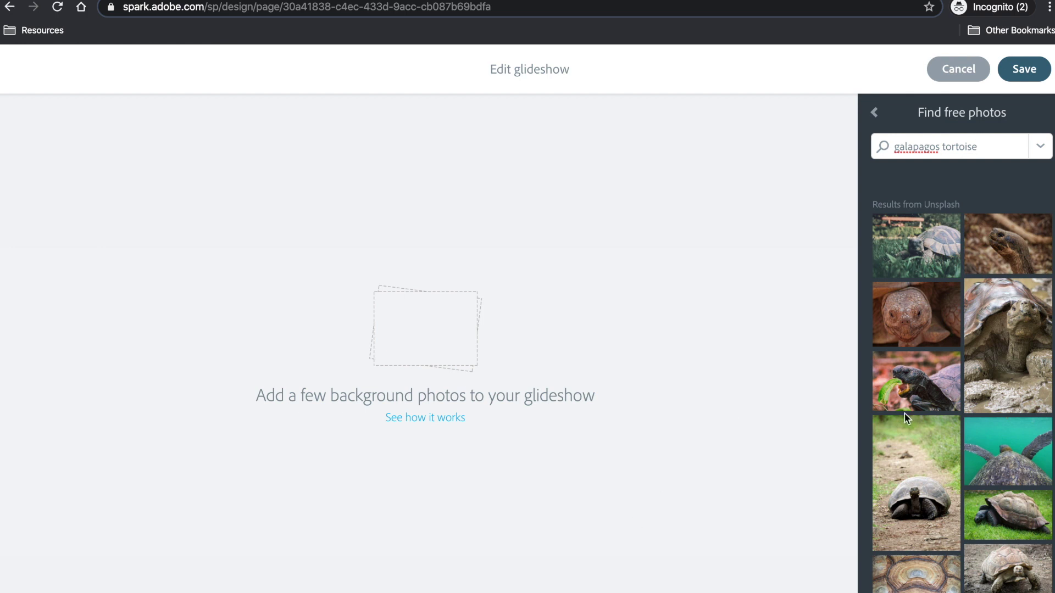
{"action": "scroll", "coordinate": [905, 414], "scroll_direction": "down", "scroll_amount": 3}
{"action": "left_click", "coordinate": [909, 482]}
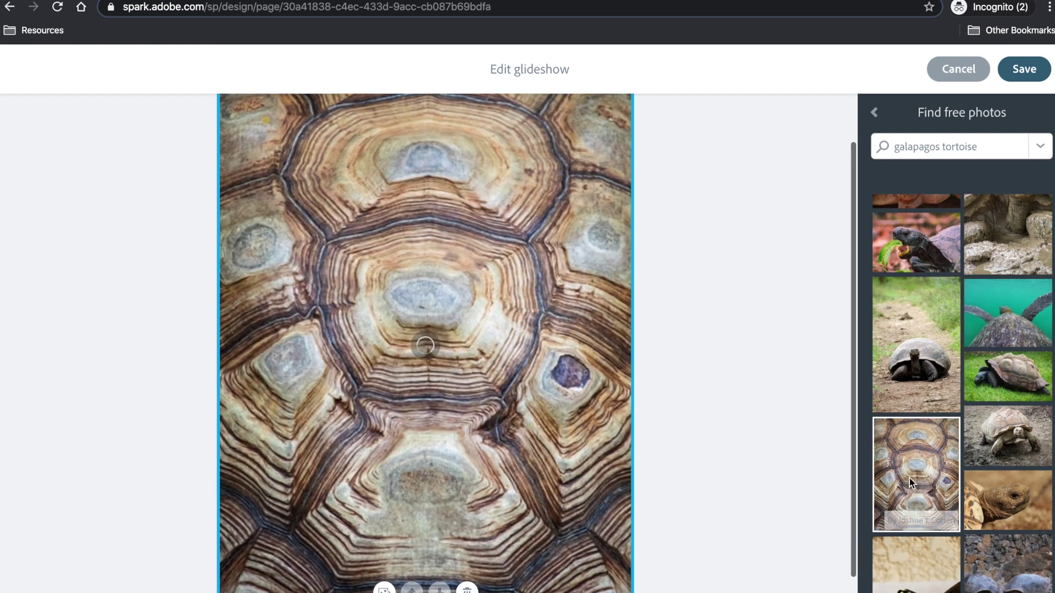
{"action": "left_click", "coordinate": [923, 364]}
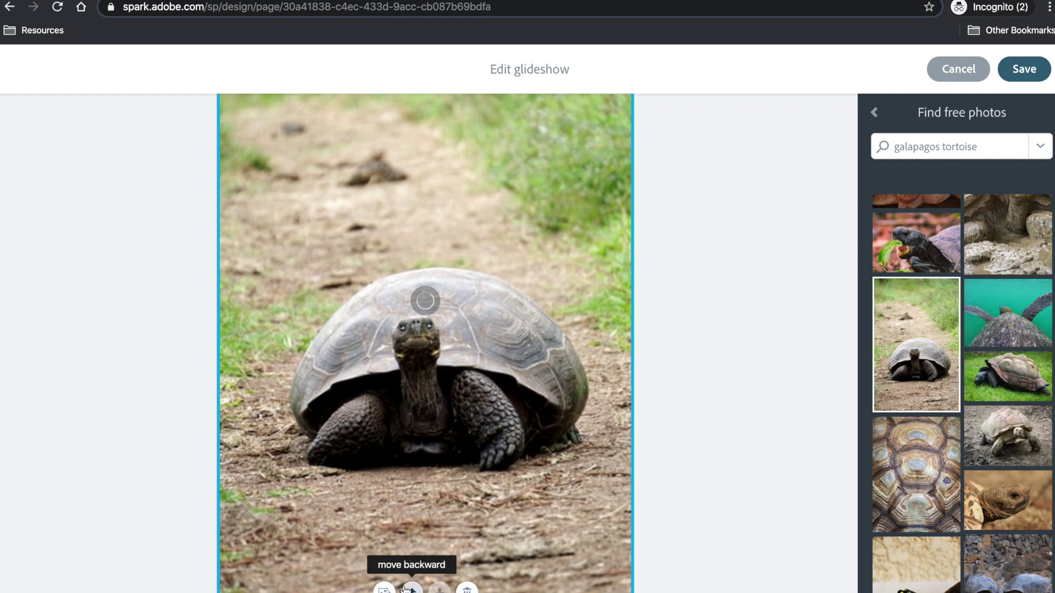
{"action": "left_click", "coordinate": [1033, 74]}
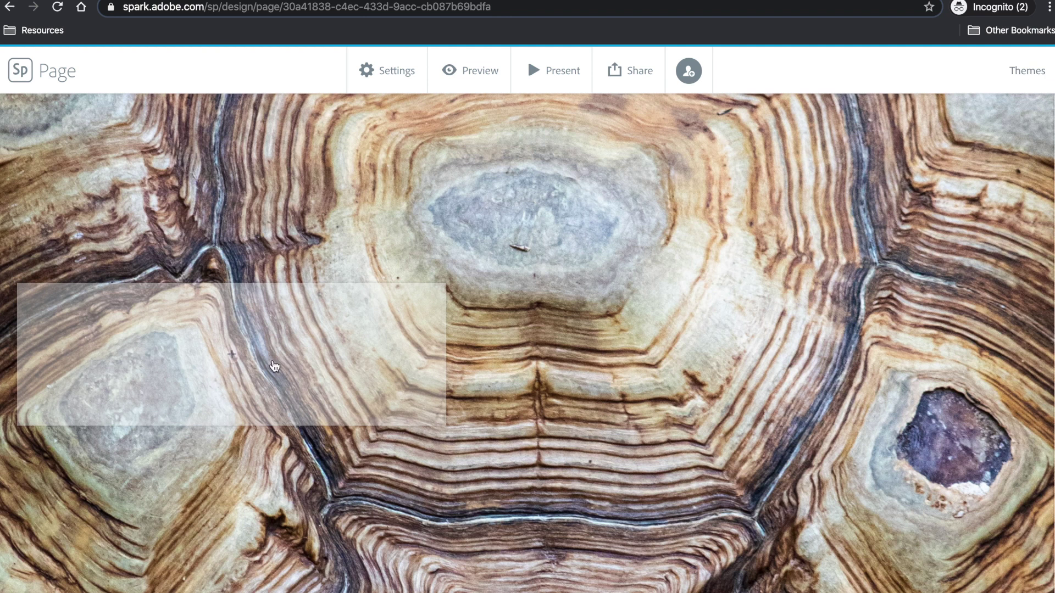
Add a text block on the glideshow's shell close-up with the Shell paragraph copied from the Research Galápagos document, styled as a quote.
{"action": "left_click", "coordinate": [232, 354]}
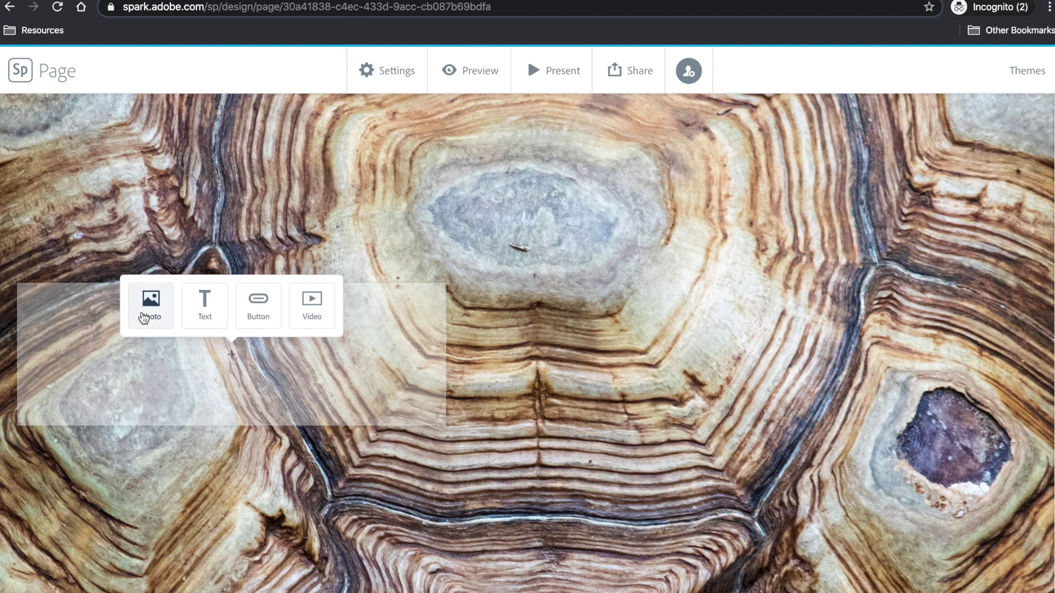
{"action": "left_click", "coordinate": [204, 305]}
{"action": "key", "text": "ctrl+Right"}
{"action": "scroll", "coordinate": [598, 373], "scroll_direction": "down", "scroll_amount": 5}
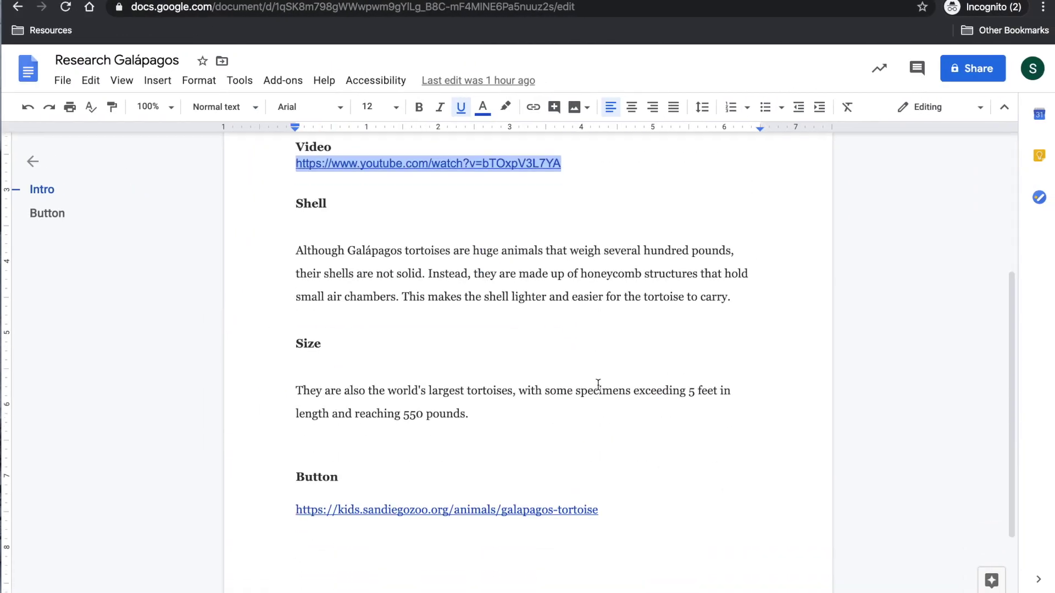
{"action": "scroll", "coordinate": [598, 385], "scroll_direction": "down", "scroll_amount": 1}
{"action": "left_click_drag", "start_coordinate": [735, 277], "coordinate": [292, 229]}
{"action": "key", "text": "ctrl+c"}
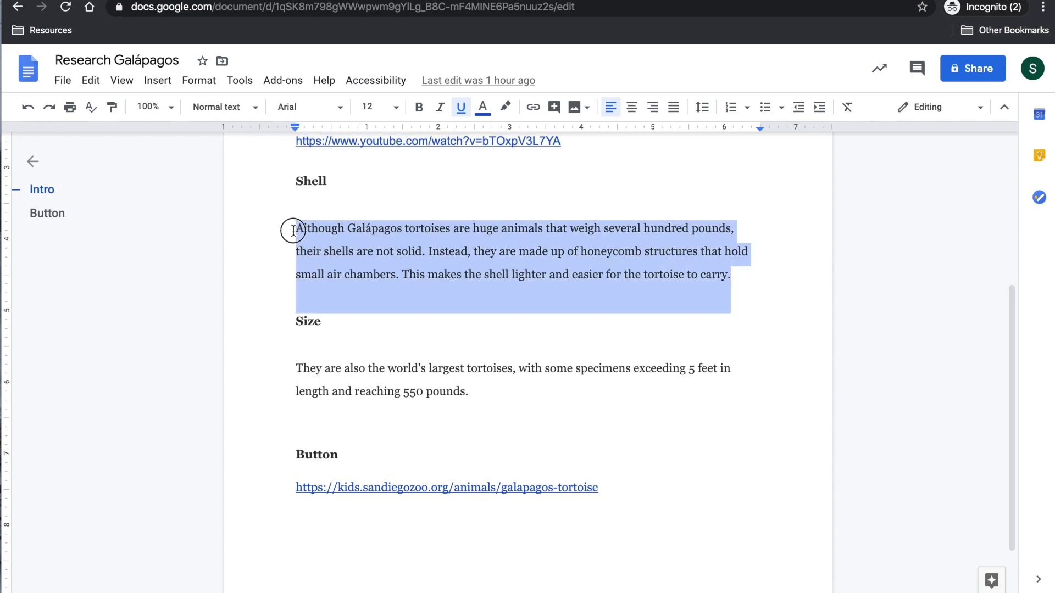
{"action": "key", "text": "ctrl+Left"}
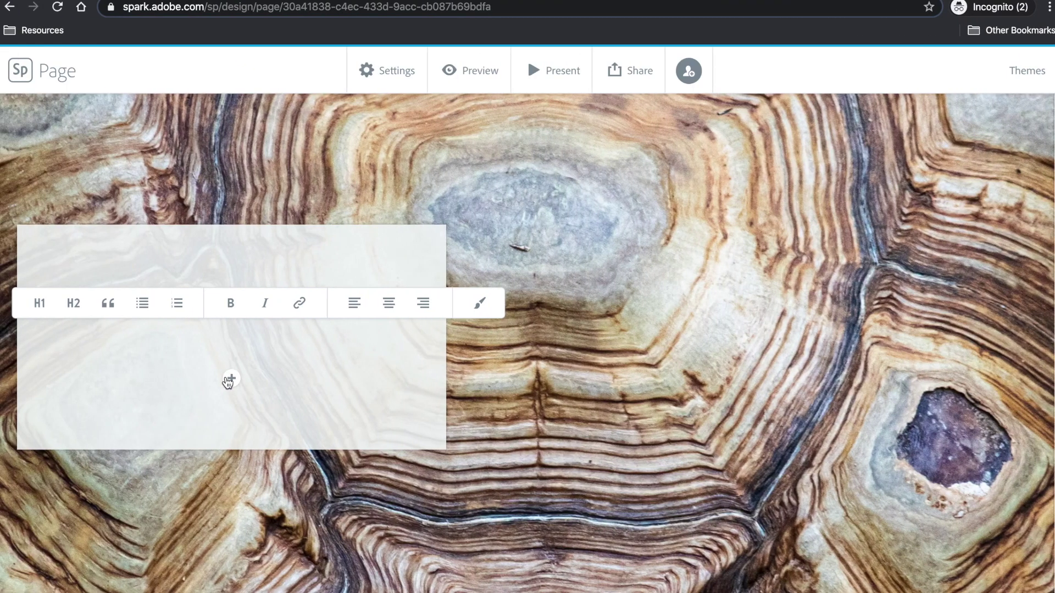
{"action": "key", "text": "ctrl+v"}
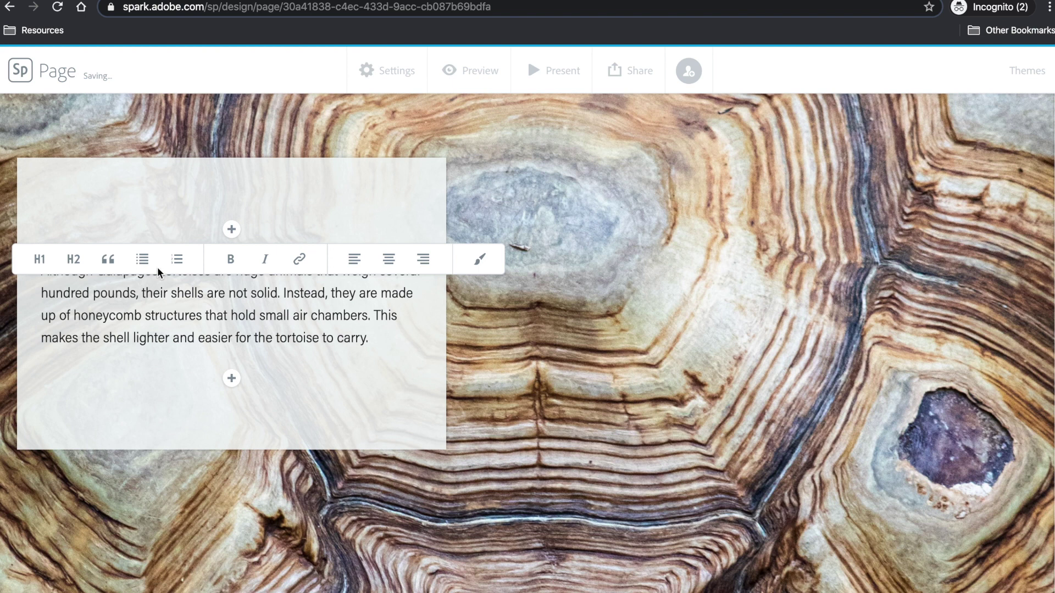
{"action": "left_click", "coordinate": [112, 258]}
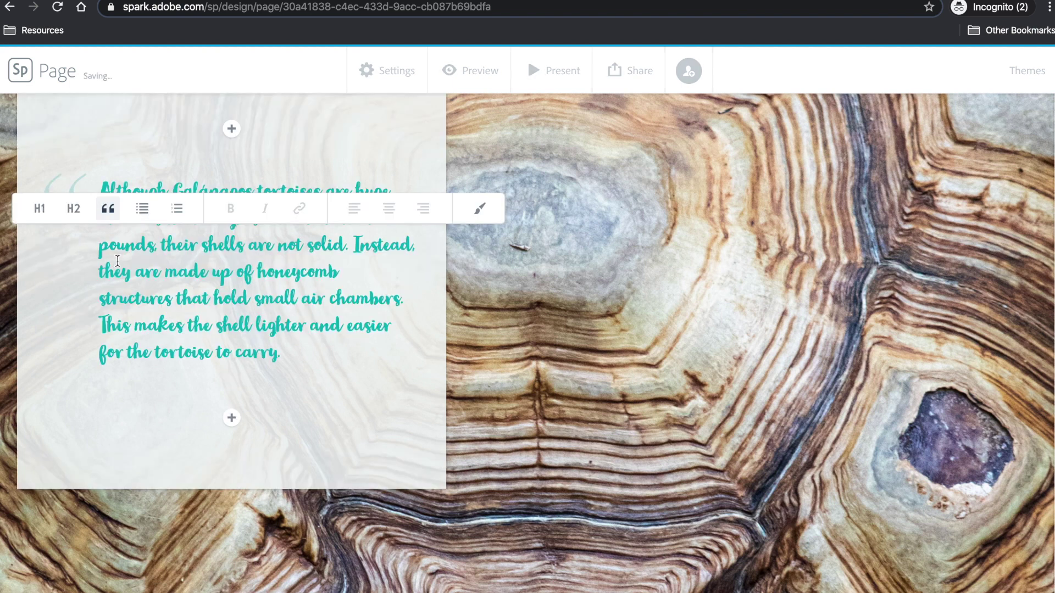
Add a quote-styled text block on the glideshow's second tortoise photo with the Size paragraph copied from the Research Galápagos document.
{"action": "scroll", "coordinate": [375, 353], "scroll_direction": "down", "scroll_amount": 10}
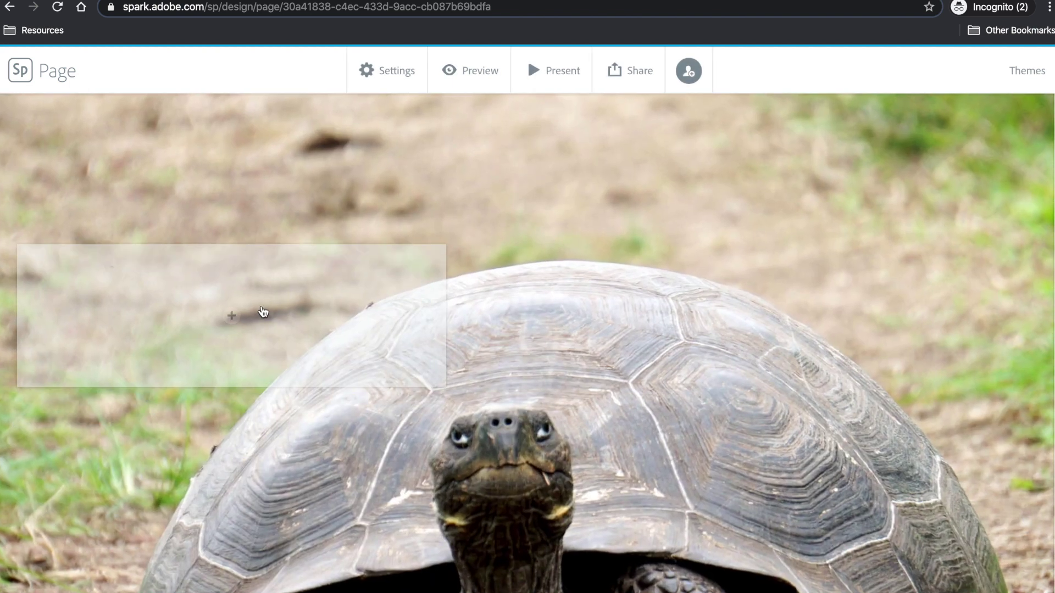
{"action": "left_click", "coordinate": [231, 316]}
{"action": "left_click", "coordinate": [206, 275]}
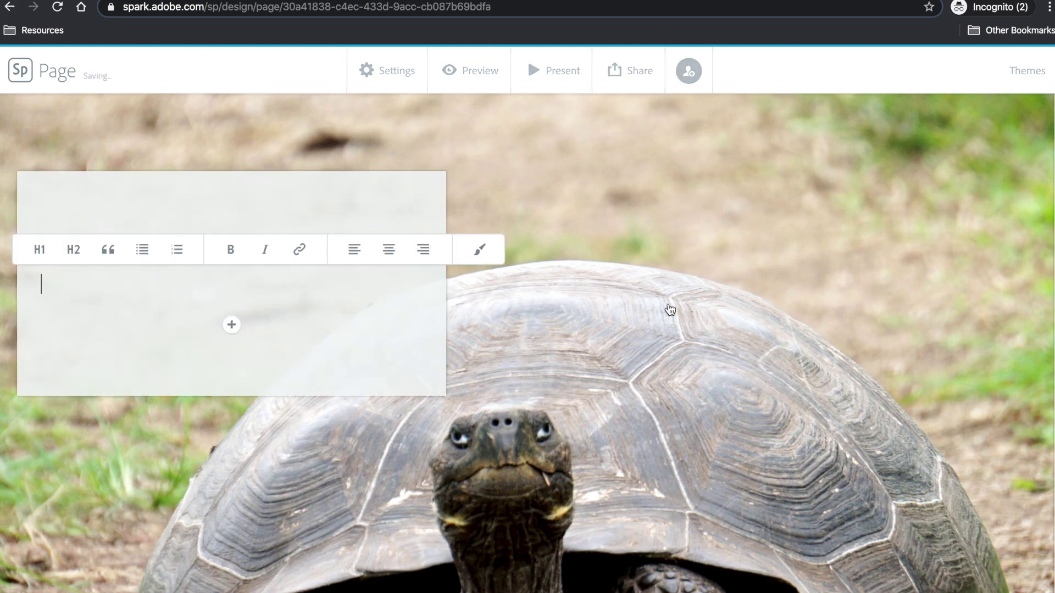
{"action": "key", "text": "alt+Tab"}
{"action": "left_click_drag", "start_coordinate": [525, 396], "coordinate": [302, 368]}
{"action": "key", "text": "ctrl+c"}
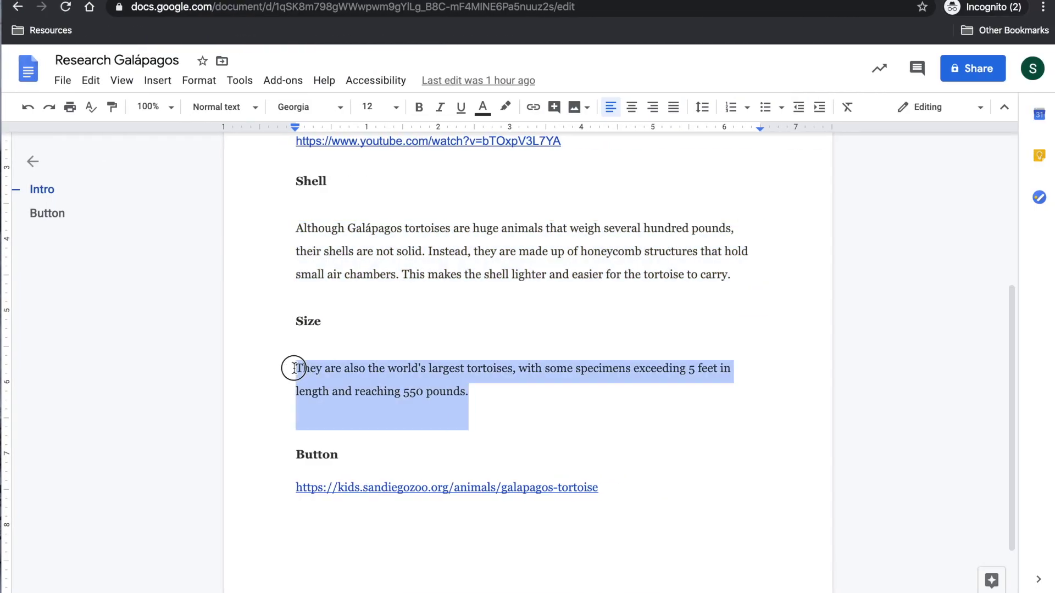
{"action": "key", "text": "ctrl+Left"}
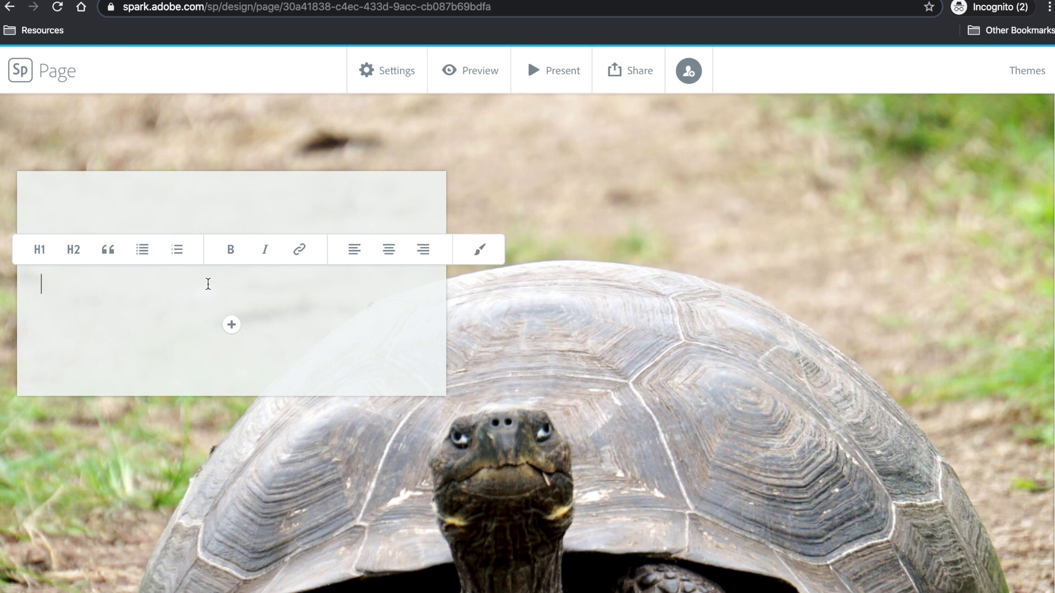
{"action": "key", "text": "ctrl+v"}
{"action": "left_click", "coordinate": [156, 284]}
{"action": "left_click", "coordinate": [115, 254]}
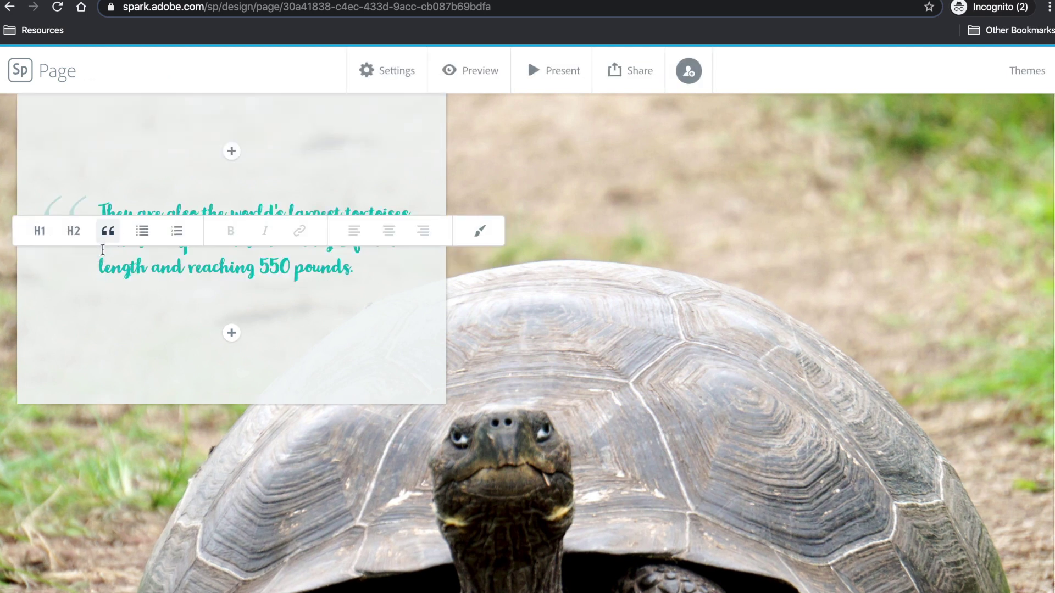
{"action": "left_click", "coordinate": [424, 328]}
Add a centred "Learn More" button below the glideshow, linked to the kids.sandiegozoo.org/animals/galapagos-tortoise address from the research document's Button section.
{"action": "scroll", "coordinate": [438, 328], "scroll_direction": "down", "scroll_amount": 1}
{"action": "scroll", "coordinate": [552, 396], "scroll_direction": "down", "scroll_amount": 10}
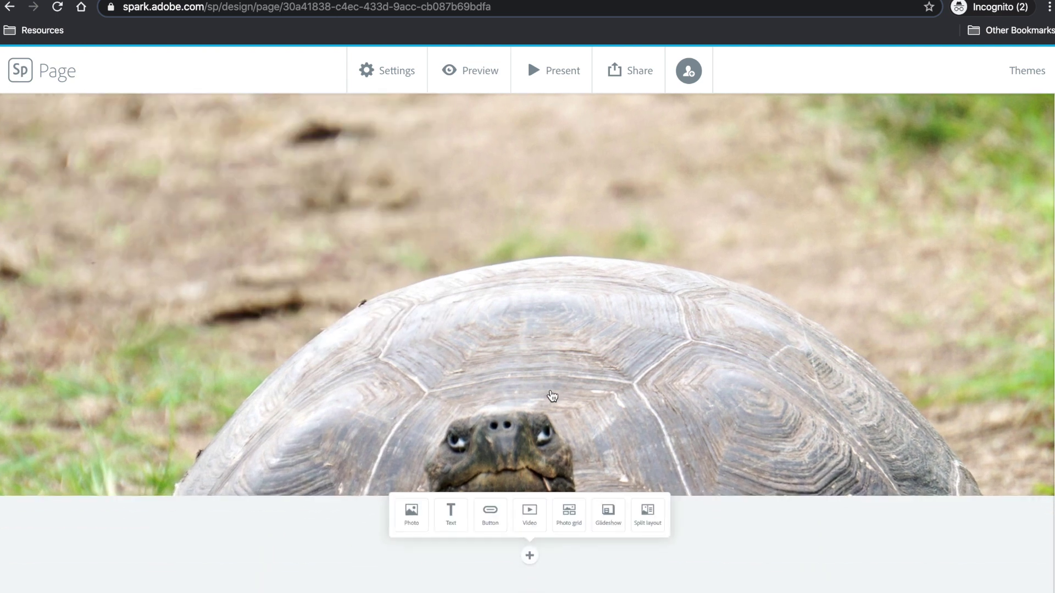
{"action": "left_click", "coordinate": [482, 519]}
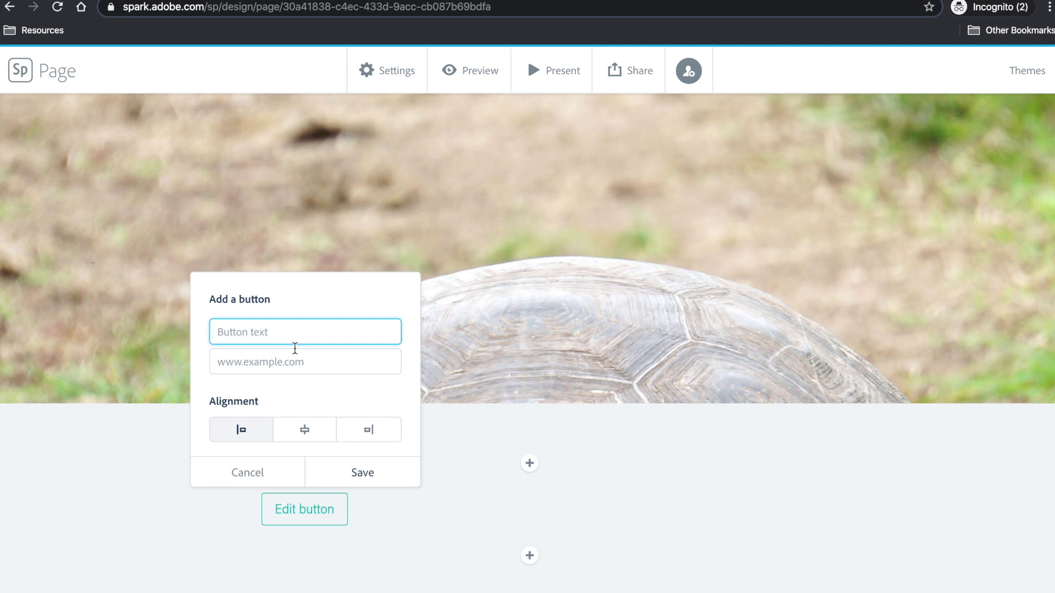
{"action": "type", "text": "Learn More"}
{"action": "left_click", "coordinate": [342, 365]}
{"action": "key", "text": "ctrl+Right"}
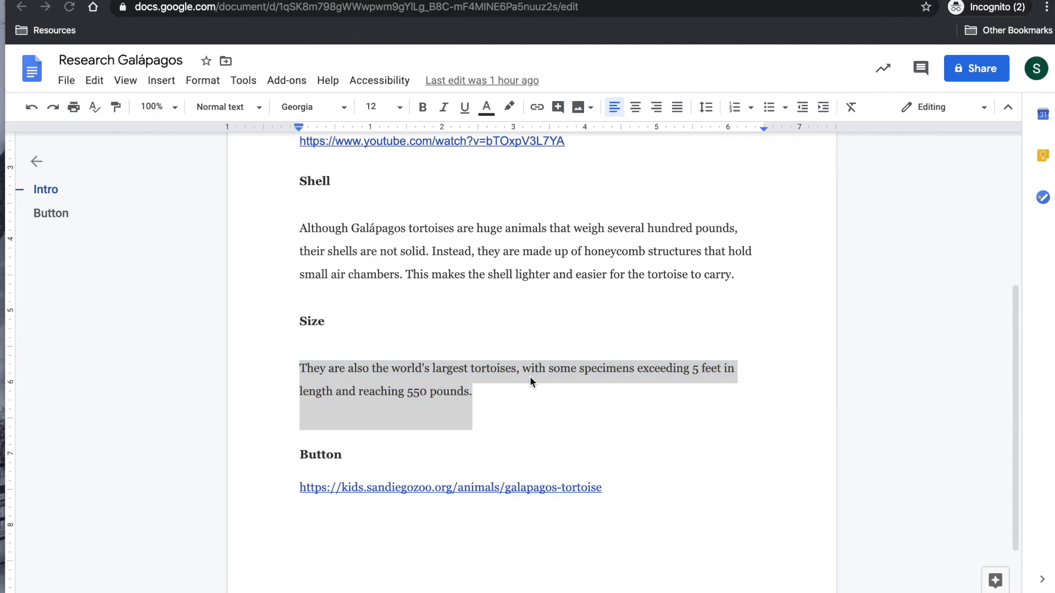
{"action": "left_click_drag", "start_coordinate": [651, 495], "coordinate": [290, 483]}
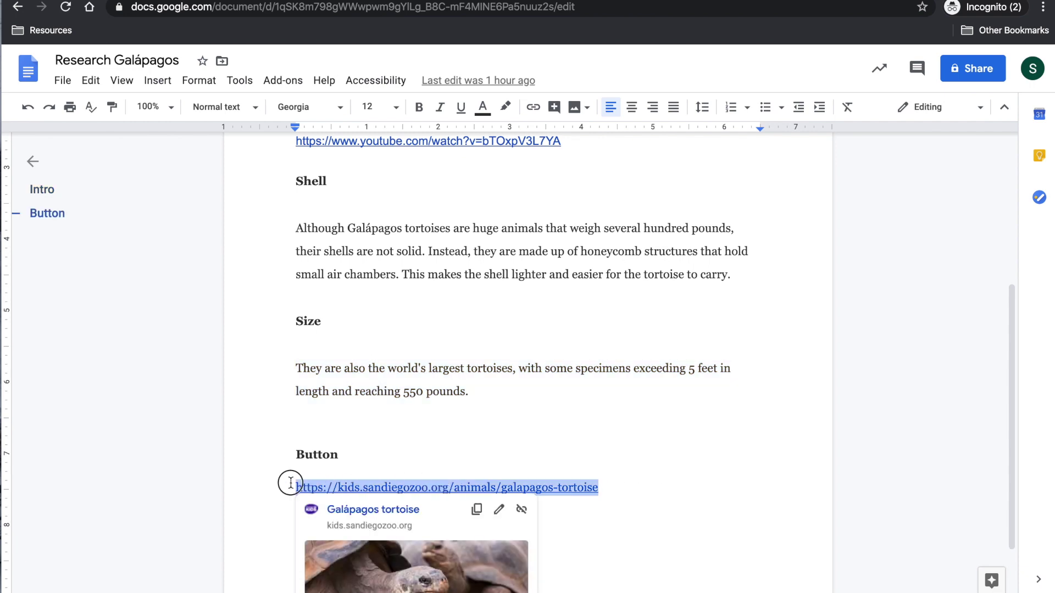
{"action": "key", "text": "ctrl+Left"}
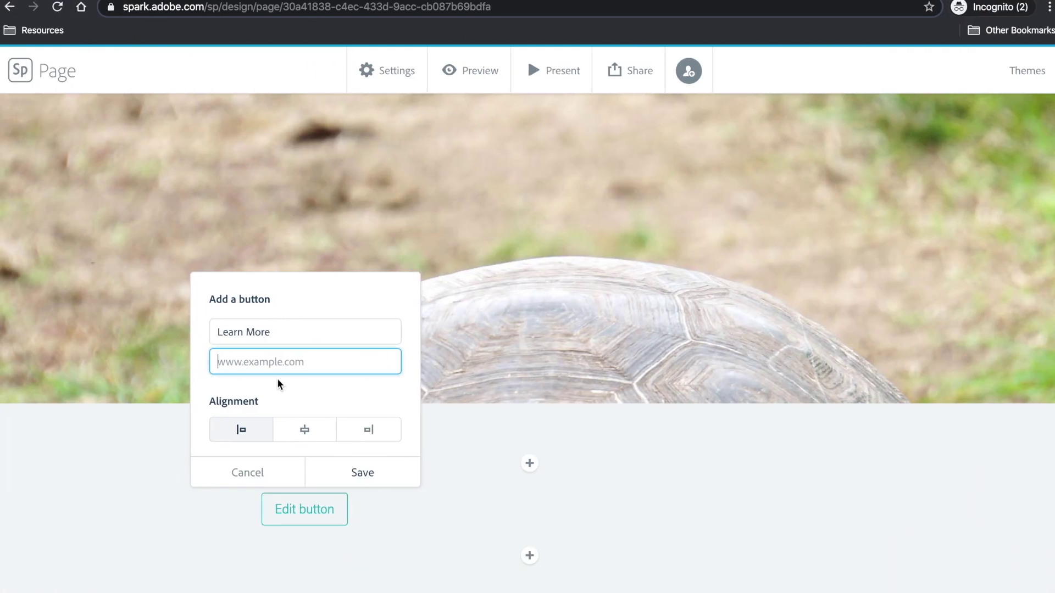
{"action": "type", "text": "https://animals.sandiegozoo.org/animals/galapagos-tortoise"}
{"action": "left_click", "coordinate": [311, 434]}
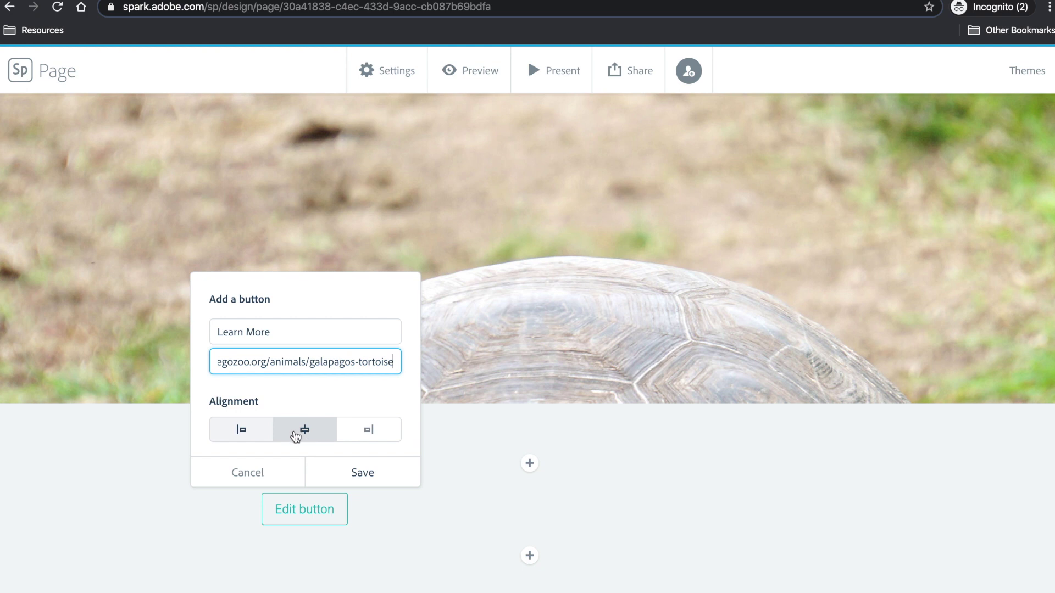
{"action": "left_click", "coordinate": [364, 471]}
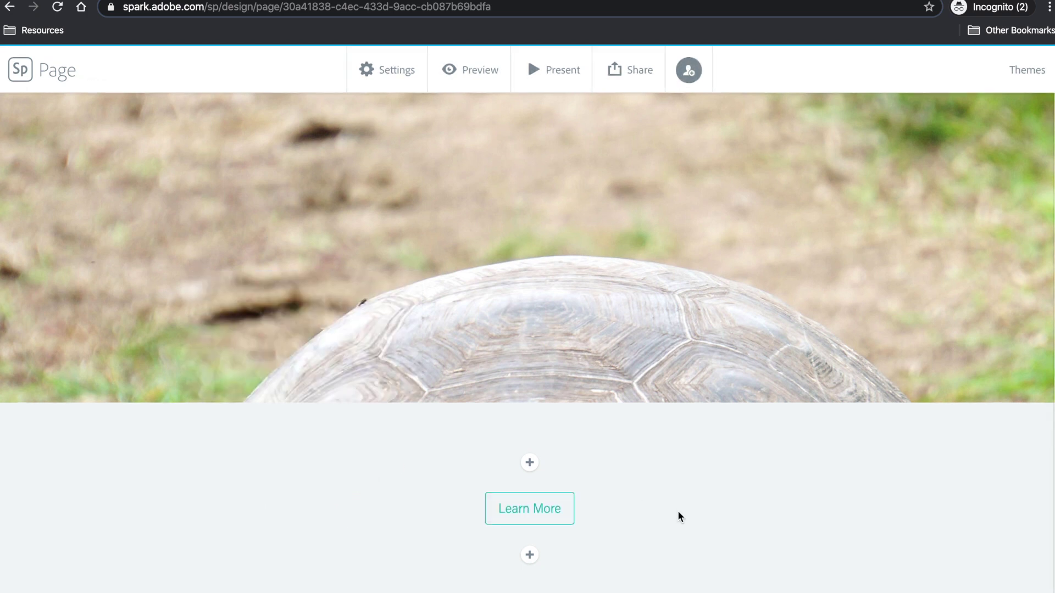
Preview the finished page from the cover through the photo grid, split layout, video and glideshow, and return to editing.
{"action": "scroll", "coordinate": [662, 461], "scroll_direction": "up", "scroll_amount": 20}
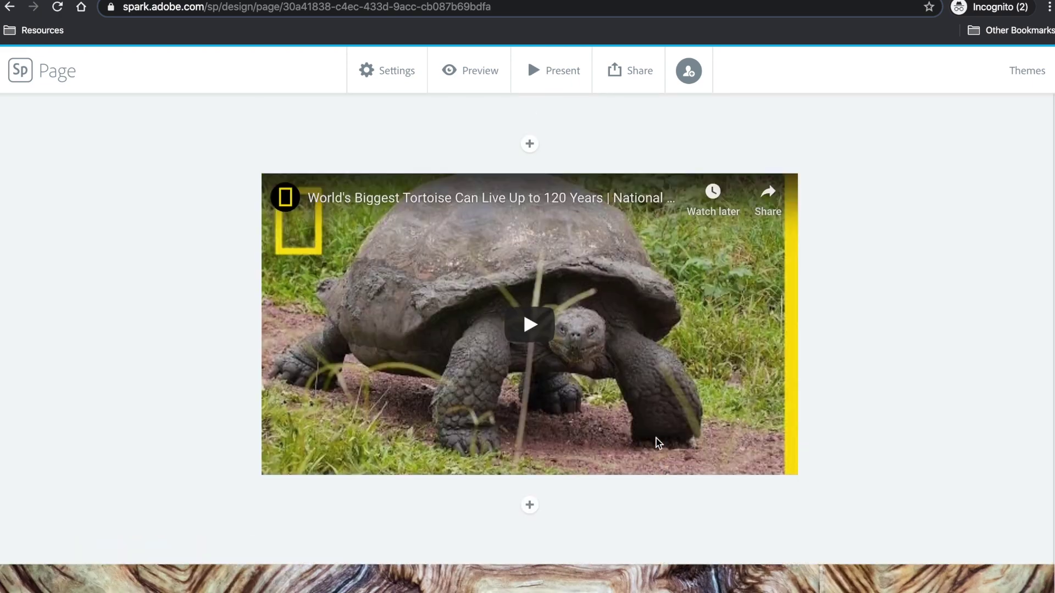
{"action": "scroll", "coordinate": [655, 437], "scroll_direction": "up", "scroll_amount": 10}
{"action": "scroll", "coordinate": [490, 124], "scroll_direction": "up", "scroll_amount": 3}
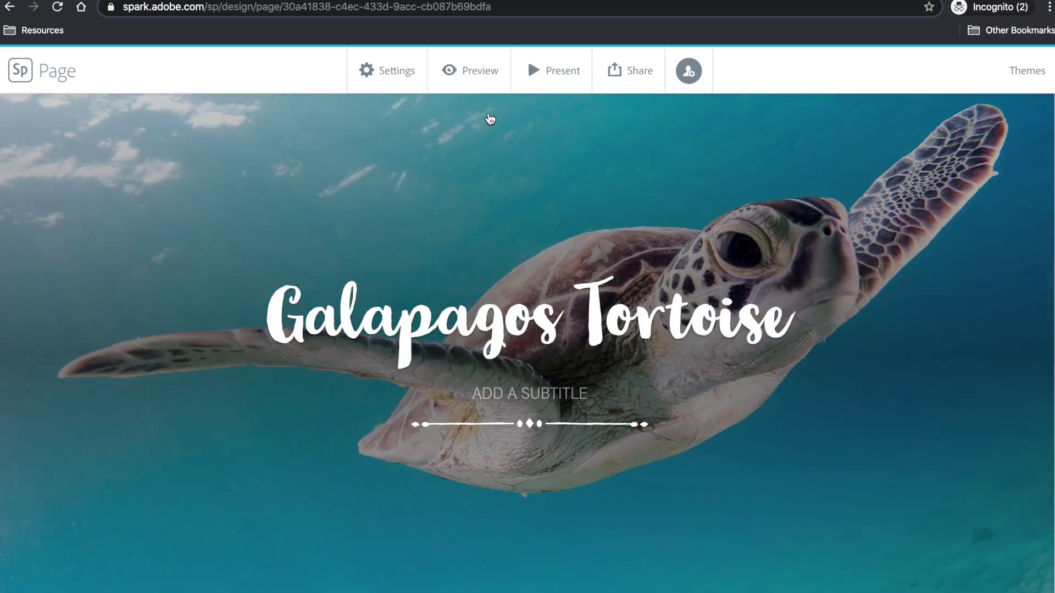
{"action": "left_click", "coordinate": [472, 70]}
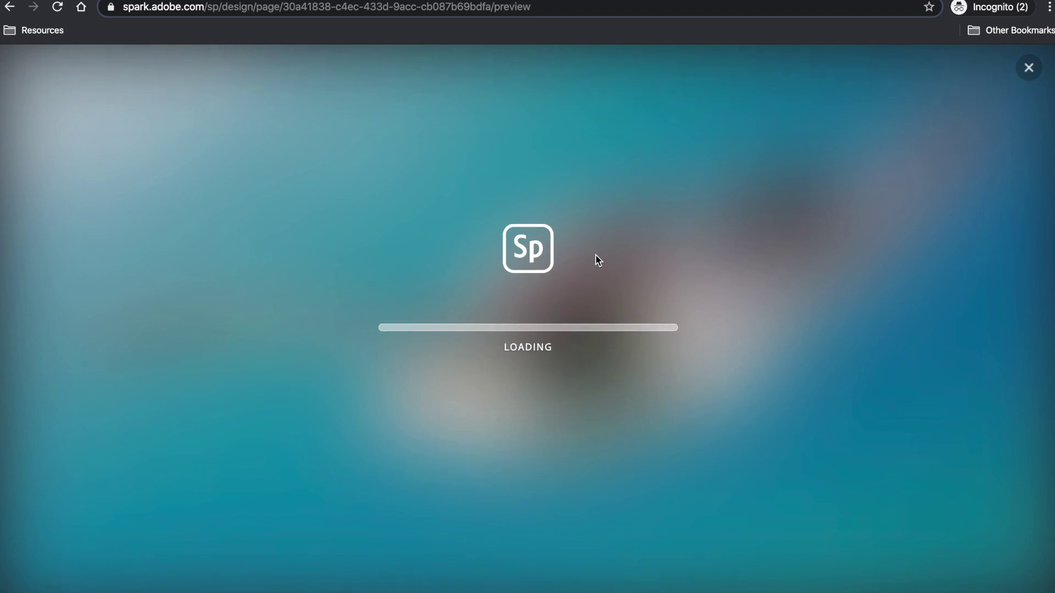
{"action": "scroll", "coordinate": [609, 334], "scroll_direction": "down", "scroll_amount": 10}
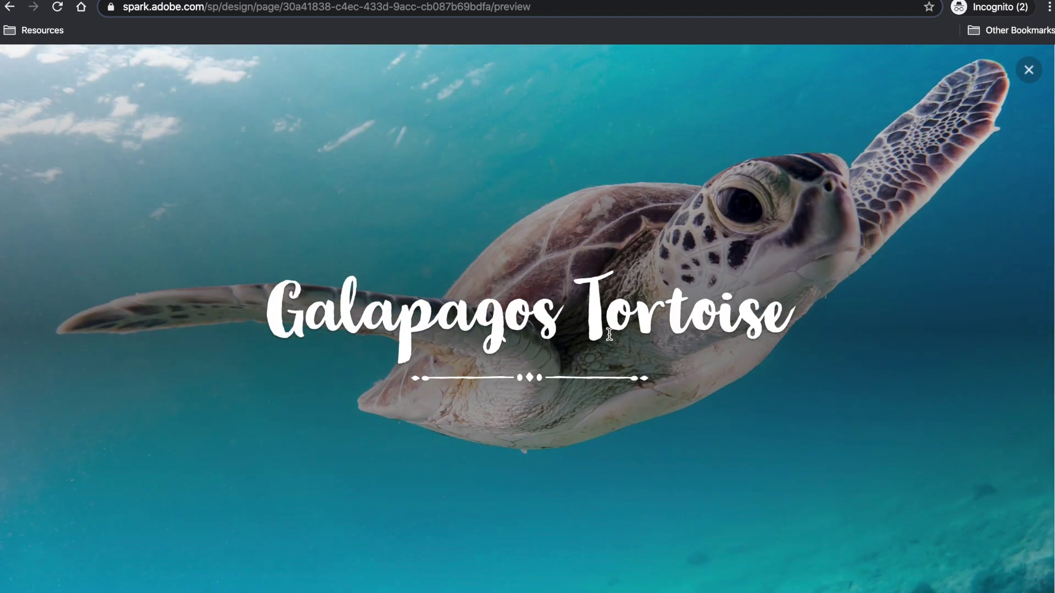
{"action": "scroll", "coordinate": [609, 334], "scroll_direction": "down", "scroll_amount": 12}
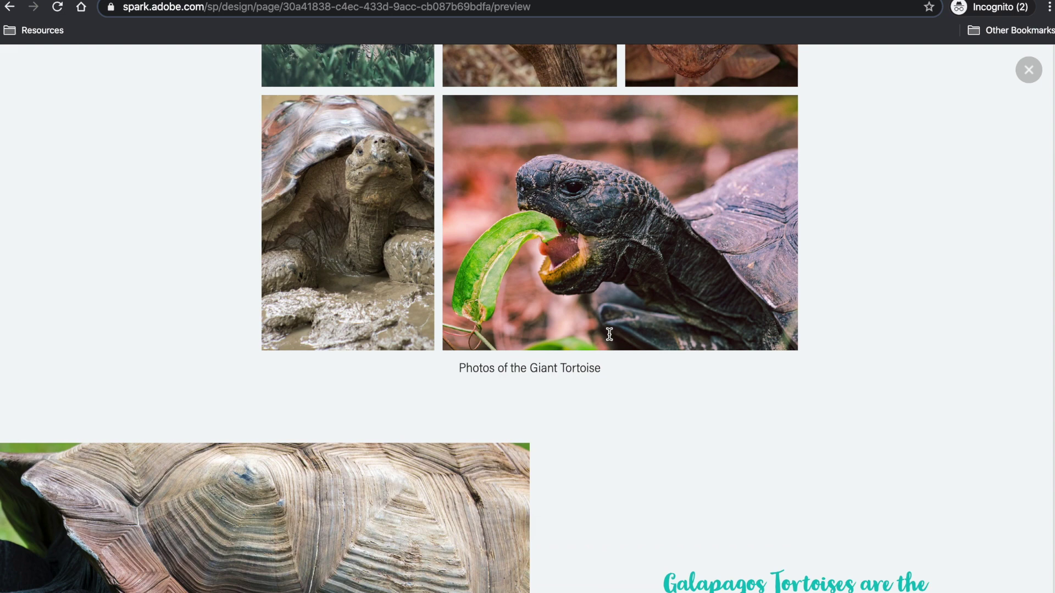
{"action": "scroll", "coordinate": [609, 334], "scroll_direction": "down", "scroll_amount": 12}
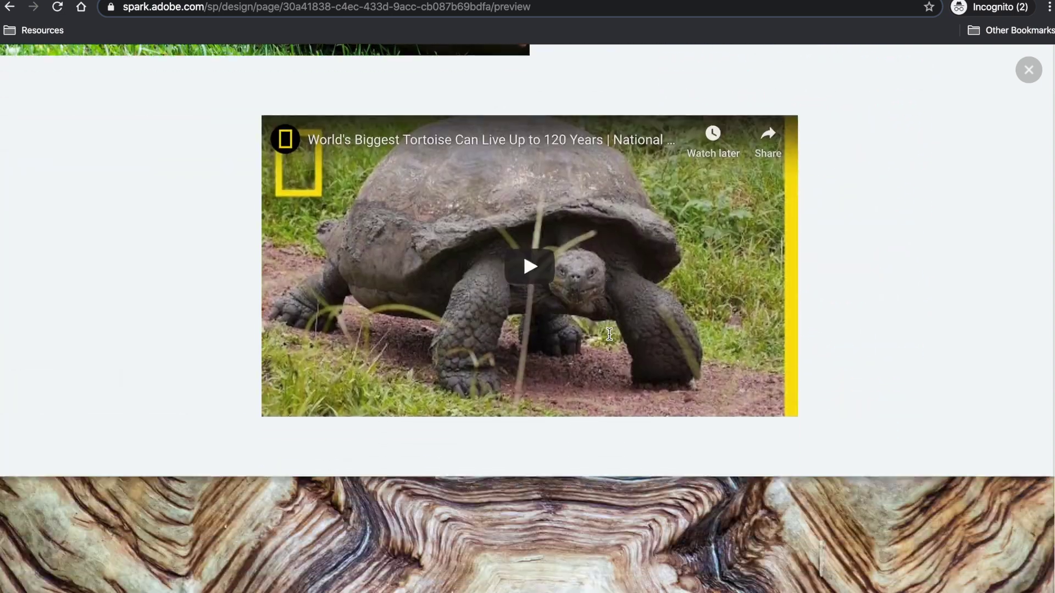
{"action": "scroll", "coordinate": [609, 334], "scroll_direction": "down", "scroll_amount": 10}
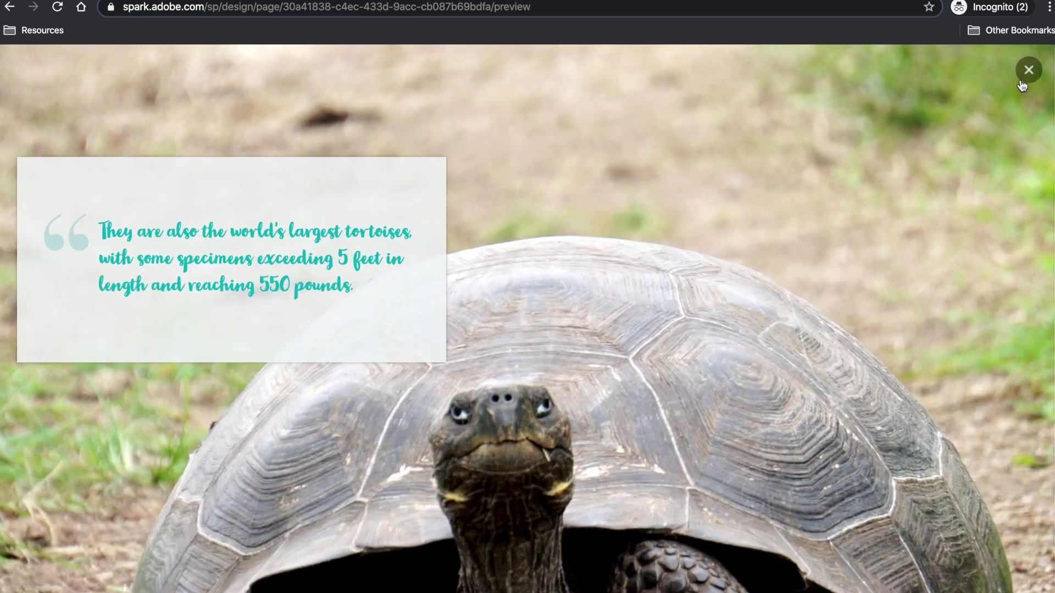
{"action": "left_click", "coordinate": [1029, 70]}
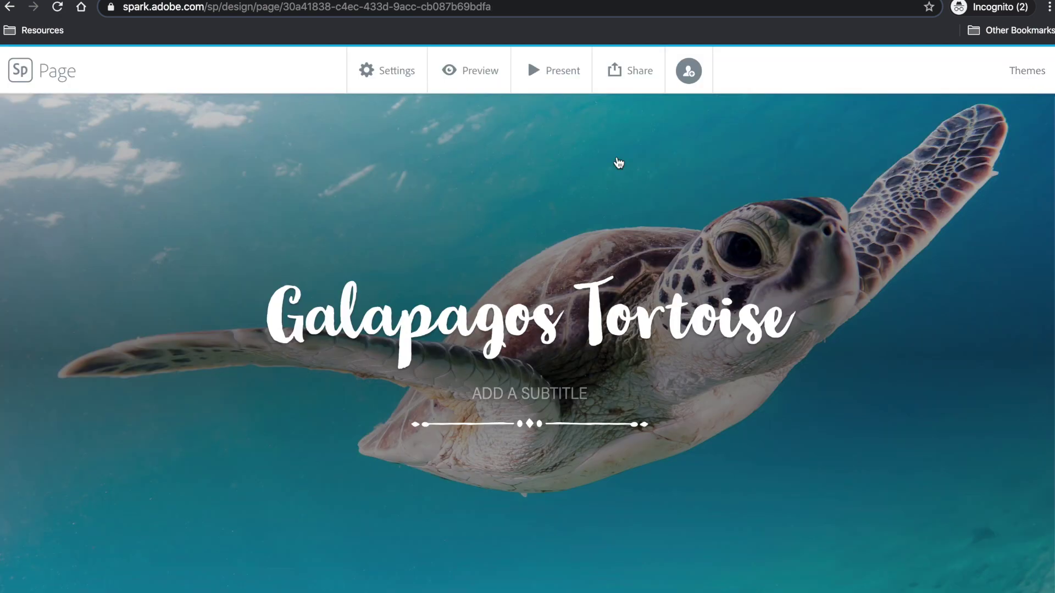
Publish the page in the Education category, create its shareable link and copy the link.
{"action": "left_click", "coordinate": [632, 74]}
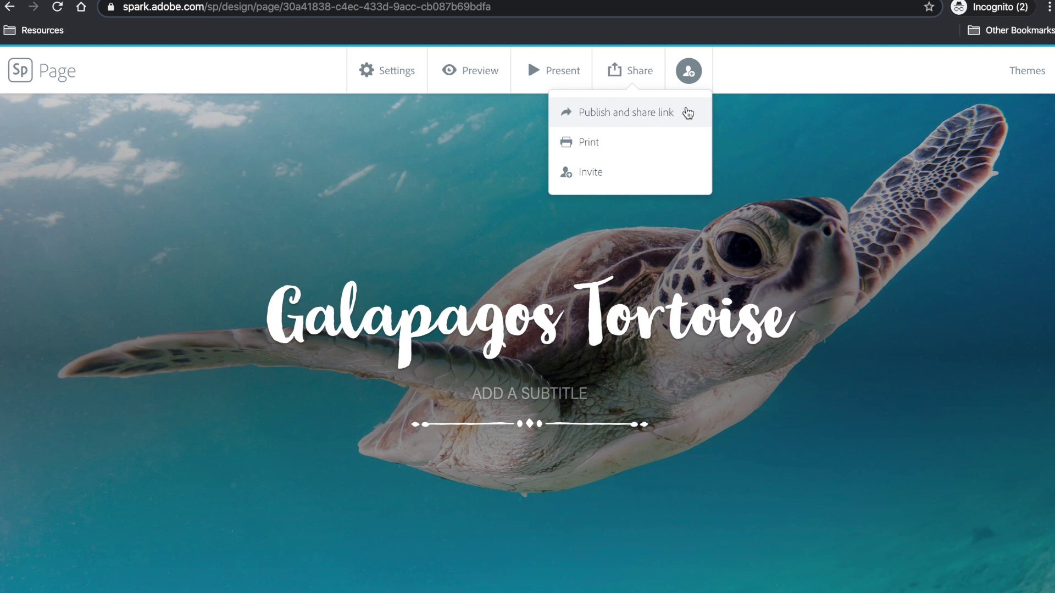
{"action": "left_click", "coordinate": [667, 112]}
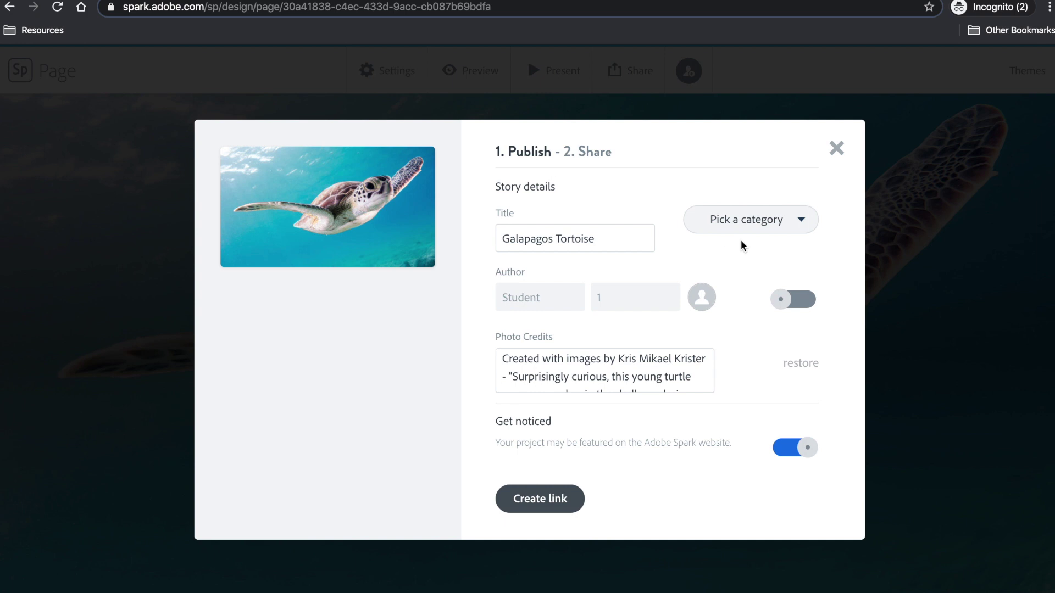
{"action": "left_click", "coordinate": [753, 222]}
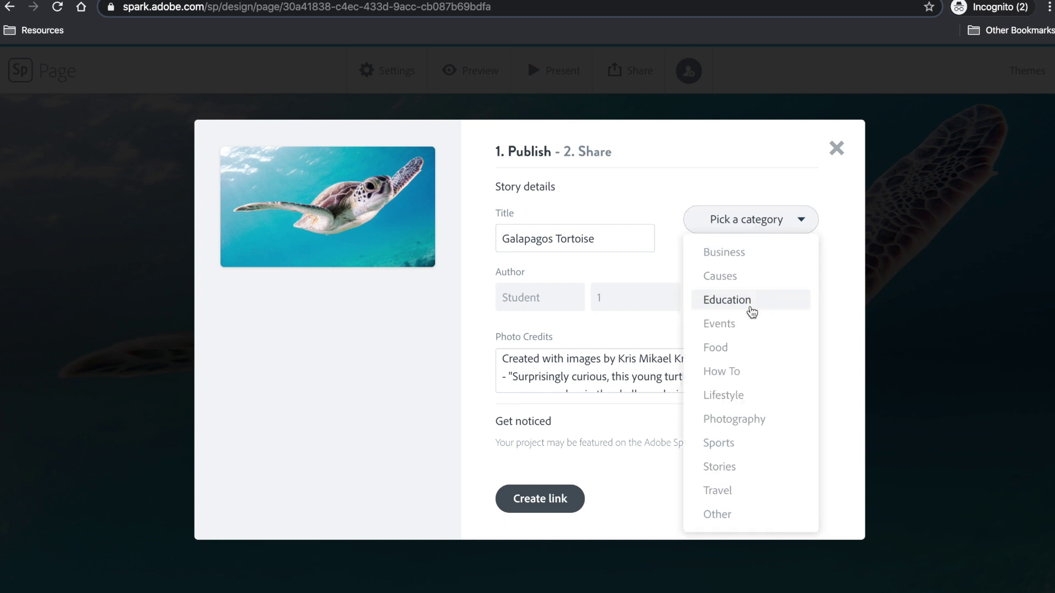
{"action": "left_click", "coordinate": [732, 297]}
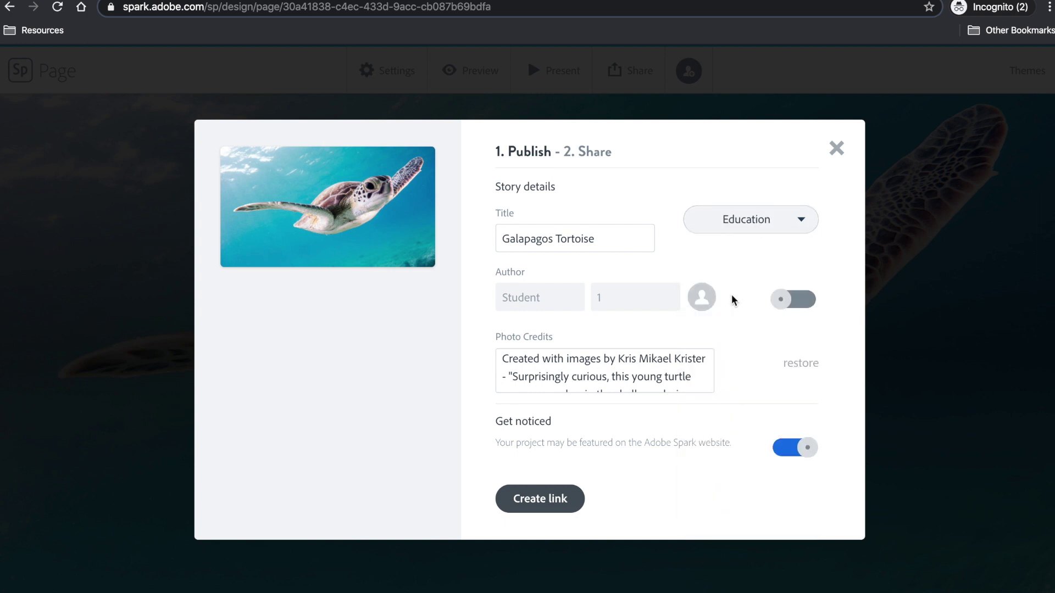
{"action": "left_click", "coordinate": [573, 497]}
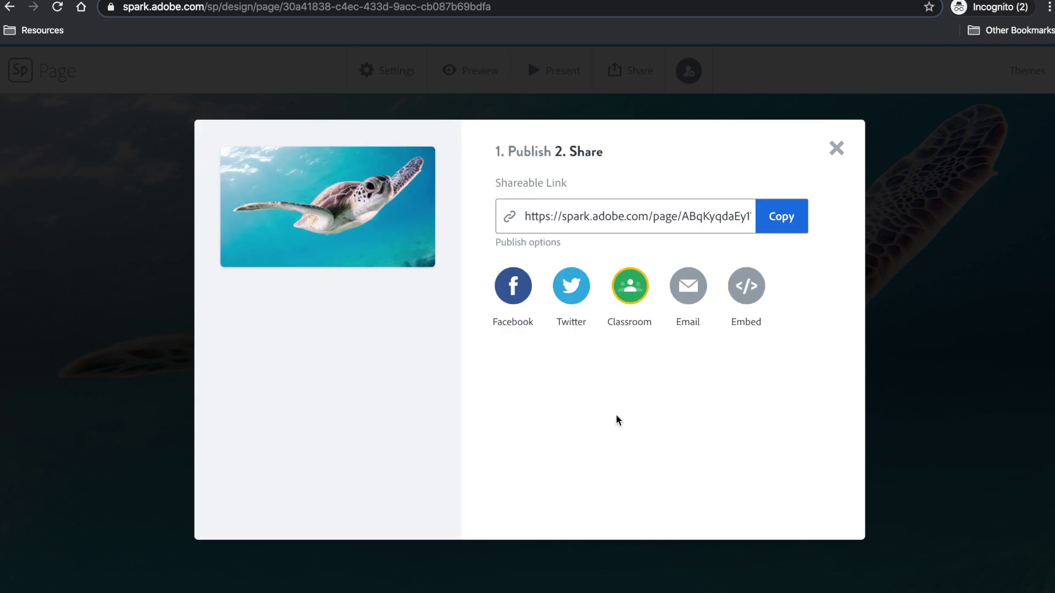
{"action": "left_click", "coordinate": [799, 220]}
Set up sharing the page to Google Classroom, choosing the St Mary's class and the Animals of the Galapagos assignment.
{"action": "left_click", "coordinate": [641, 295]}
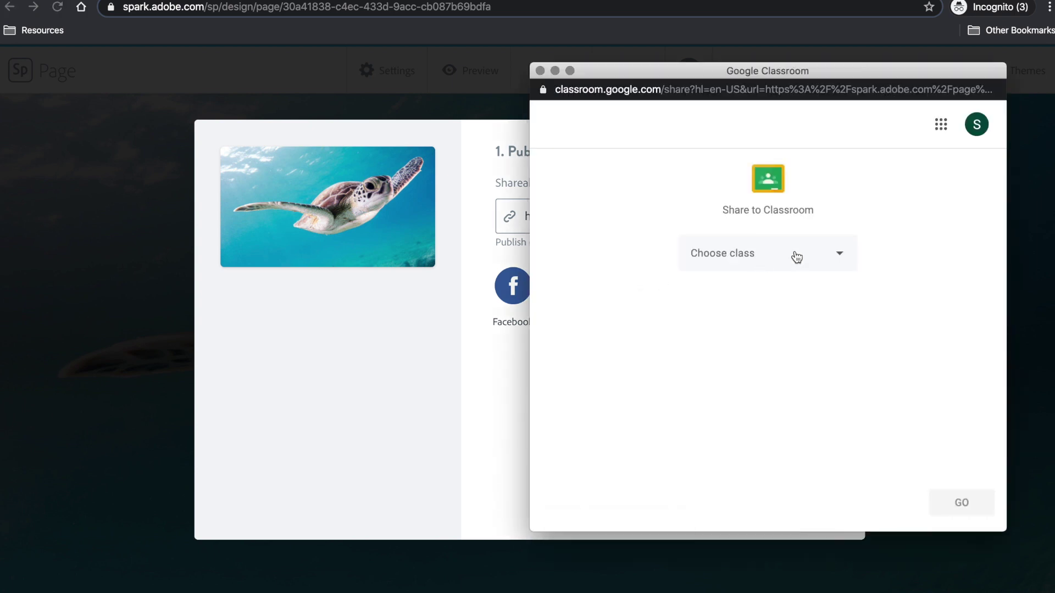
{"action": "left_click", "coordinate": [796, 257]}
{"action": "left_click", "coordinate": [794, 322]}
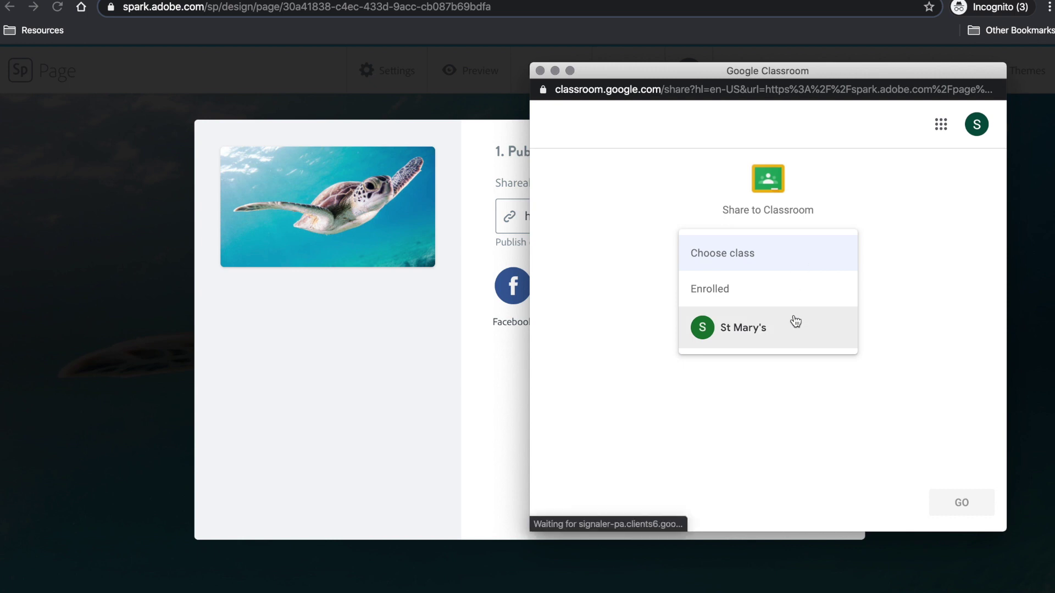
{"action": "left_click", "coordinate": [815, 325]}
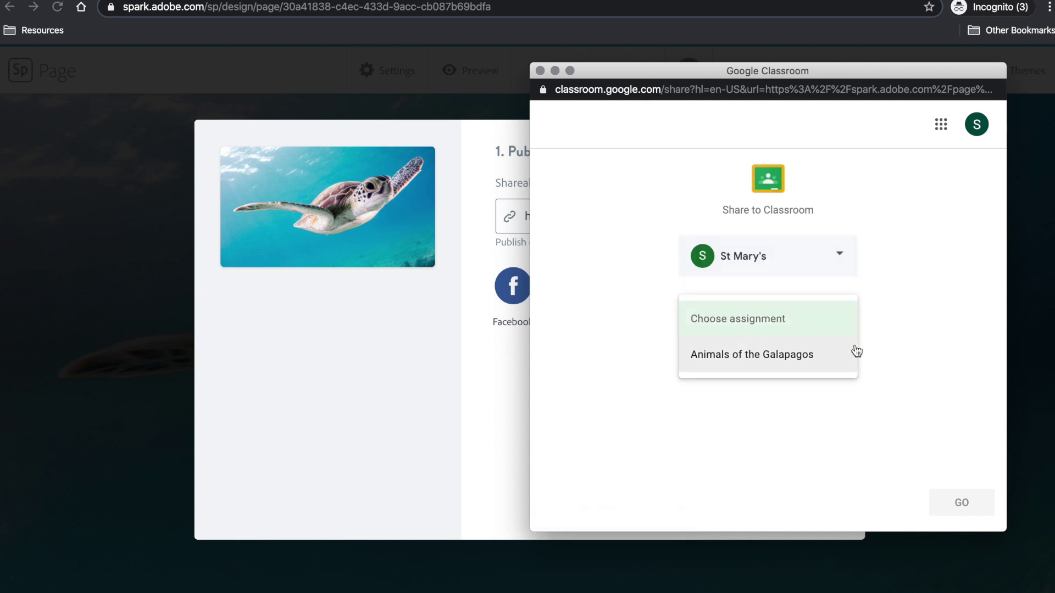
{"action": "left_click", "coordinate": [840, 357]}
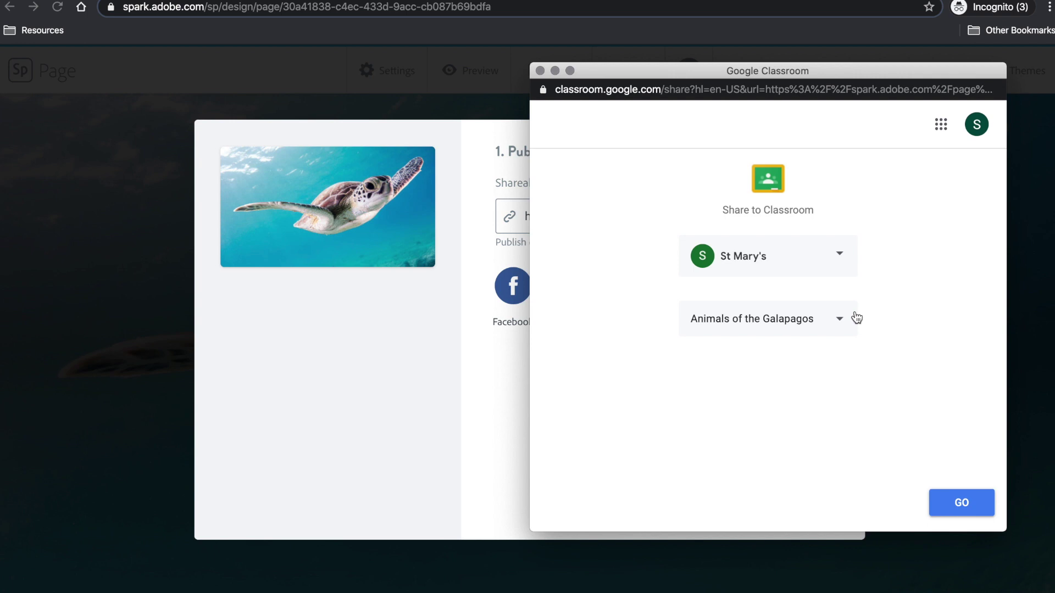
Close the Google Classroom window and the sharing dialog, and review the tortoise page in the editor from the cover down past the glideshow.
{"action": "left_click", "coordinate": [540, 70]}
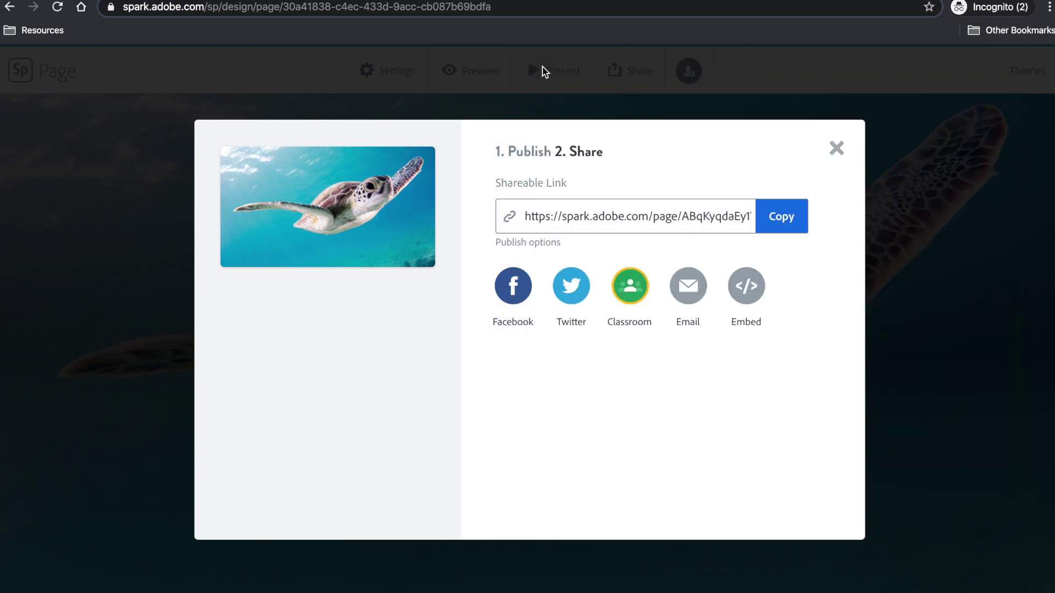
{"action": "left_click", "coordinate": [834, 149]}
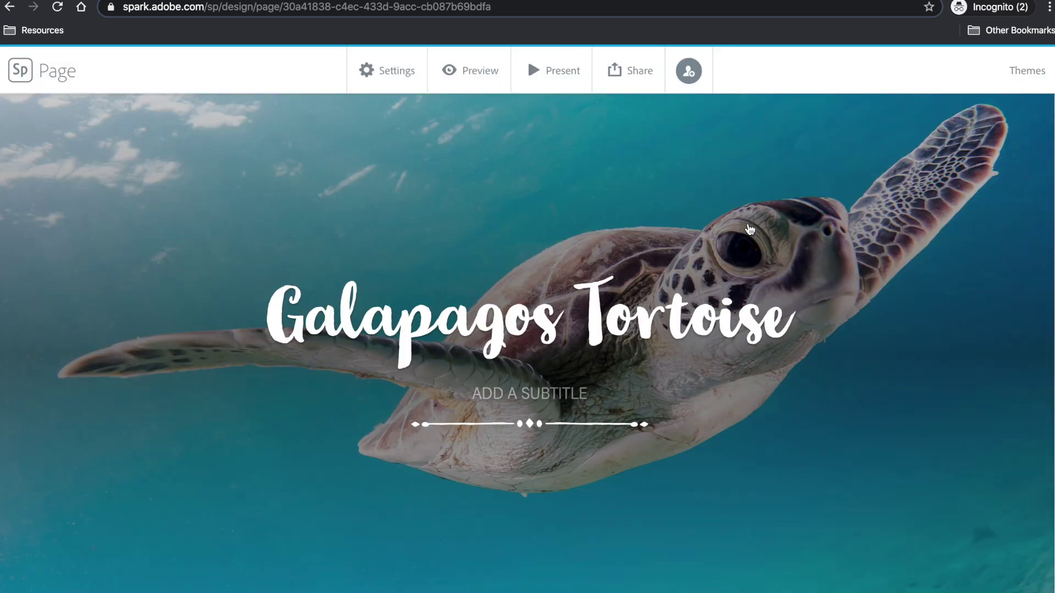
{"action": "scroll", "coordinate": [750, 229], "scroll_direction": "down", "scroll_amount": 10}
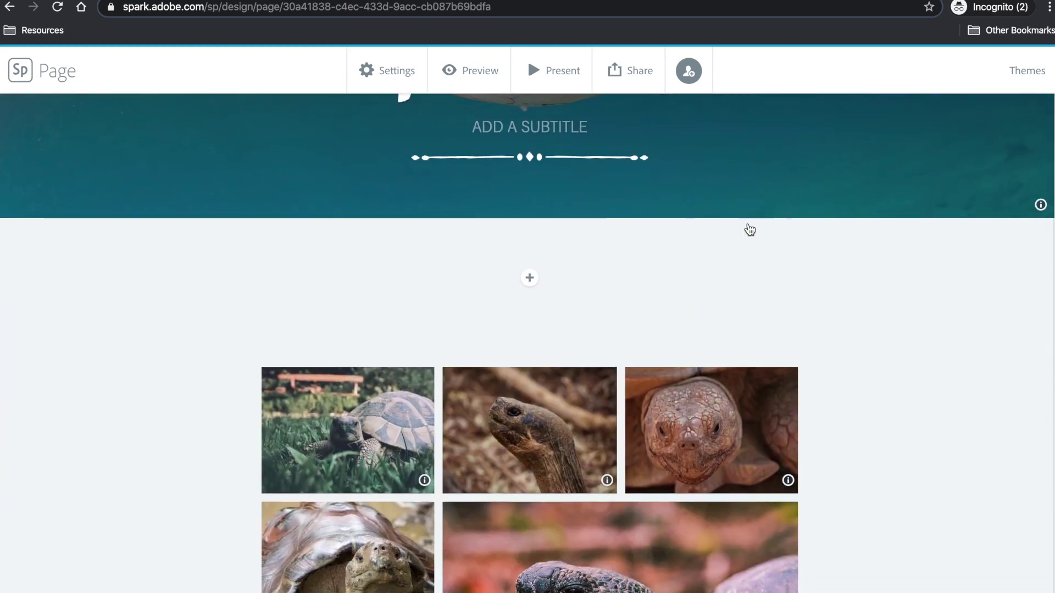
{"action": "scroll", "coordinate": [813, 304], "scroll_direction": "down", "scroll_amount": 13}
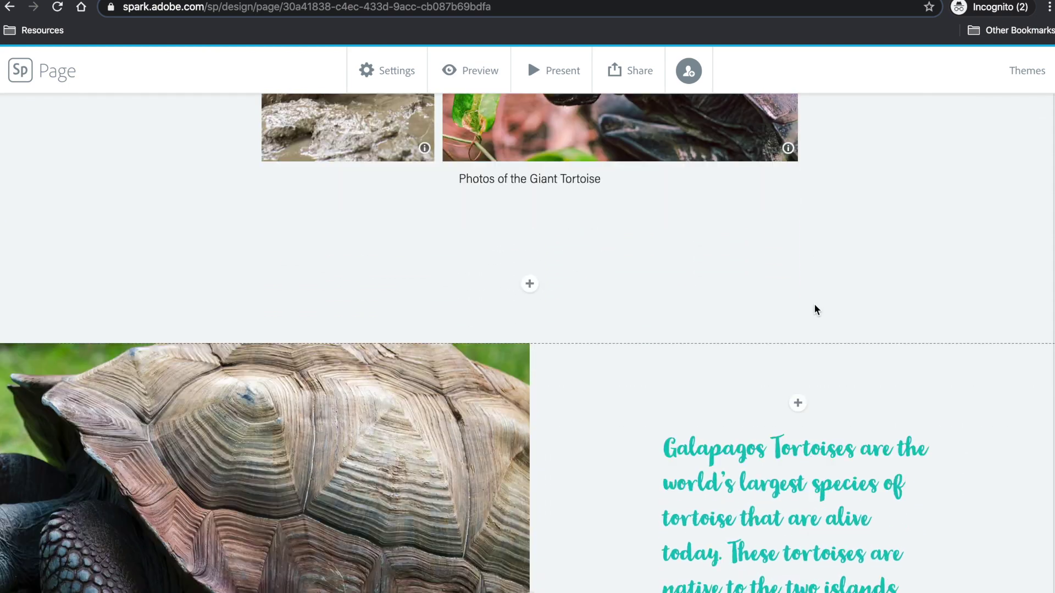
{"action": "scroll", "coordinate": [814, 309], "scroll_direction": "down", "scroll_amount": 10}
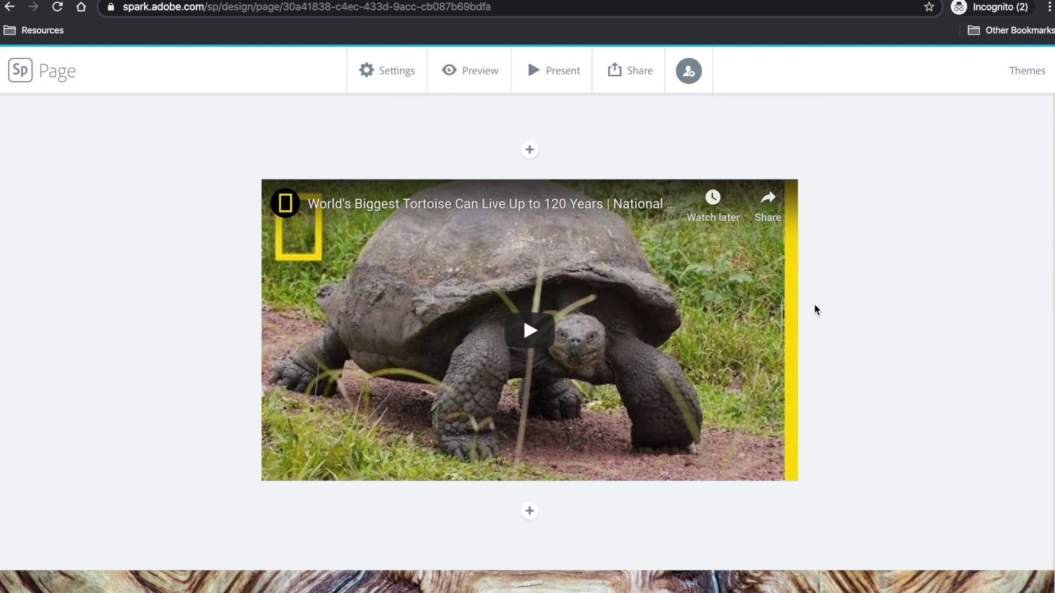
{"action": "scroll", "coordinate": [815, 309], "scroll_direction": "down", "scroll_amount": 12}
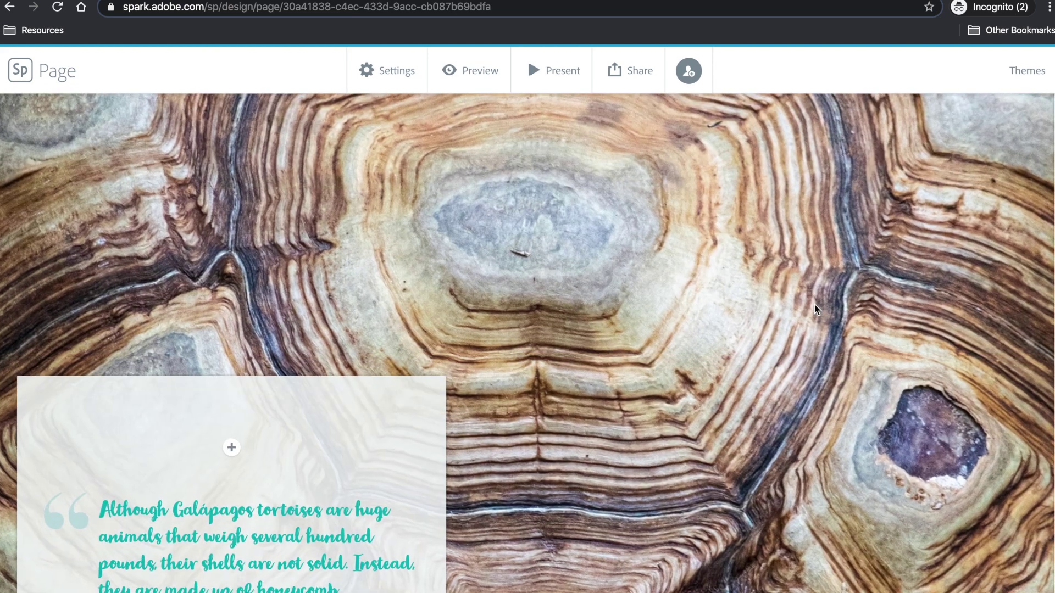
{"action": "scroll", "coordinate": [814, 308], "scroll_direction": "down", "scroll_amount": 12}
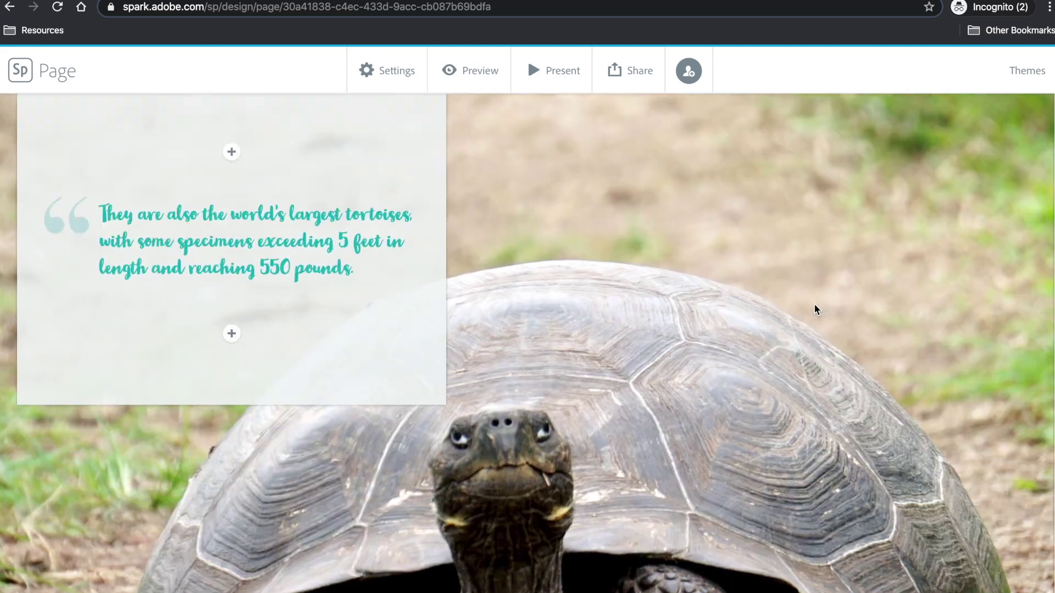
{"action": "scroll", "coordinate": [813, 303], "scroll_direction": "down", "scroll_amount": 5}
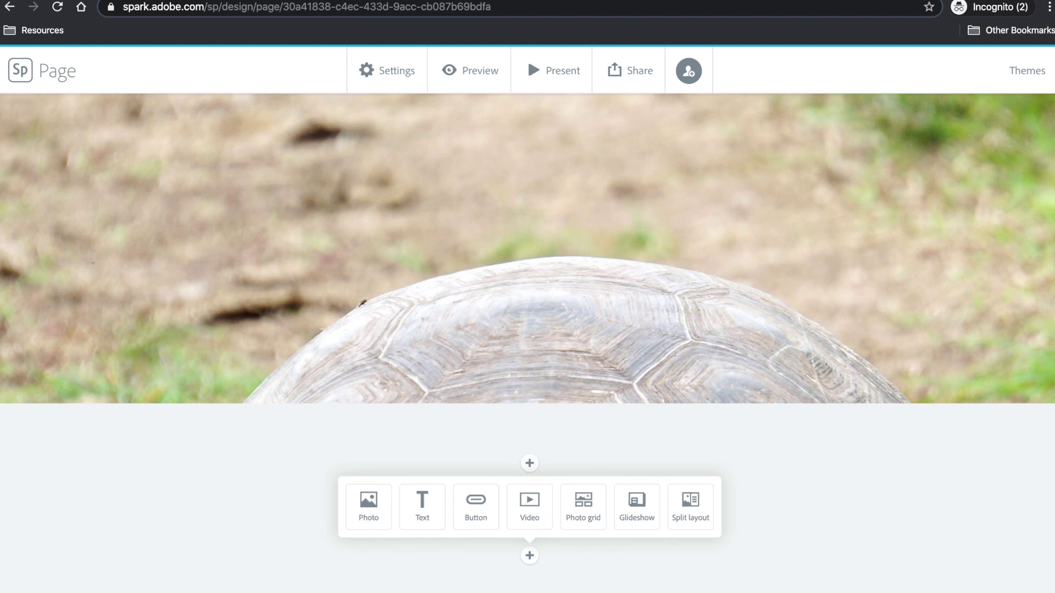